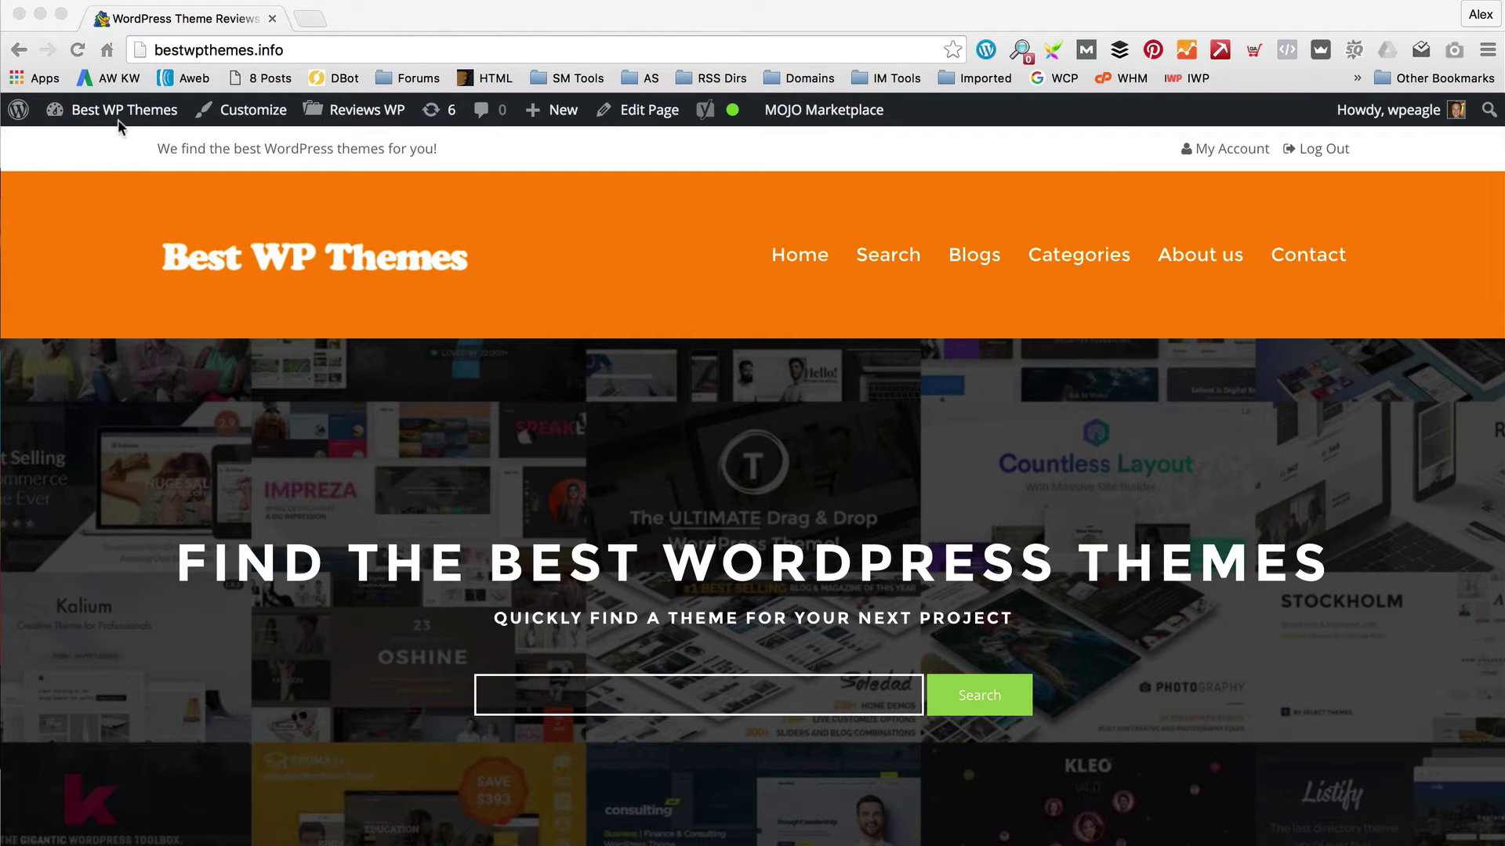
Go from the site to the WordPress dashboard and the Add New Plugins page.
left_click(101, 191)
mouse_move(109, 114)
left_click(104, 157)
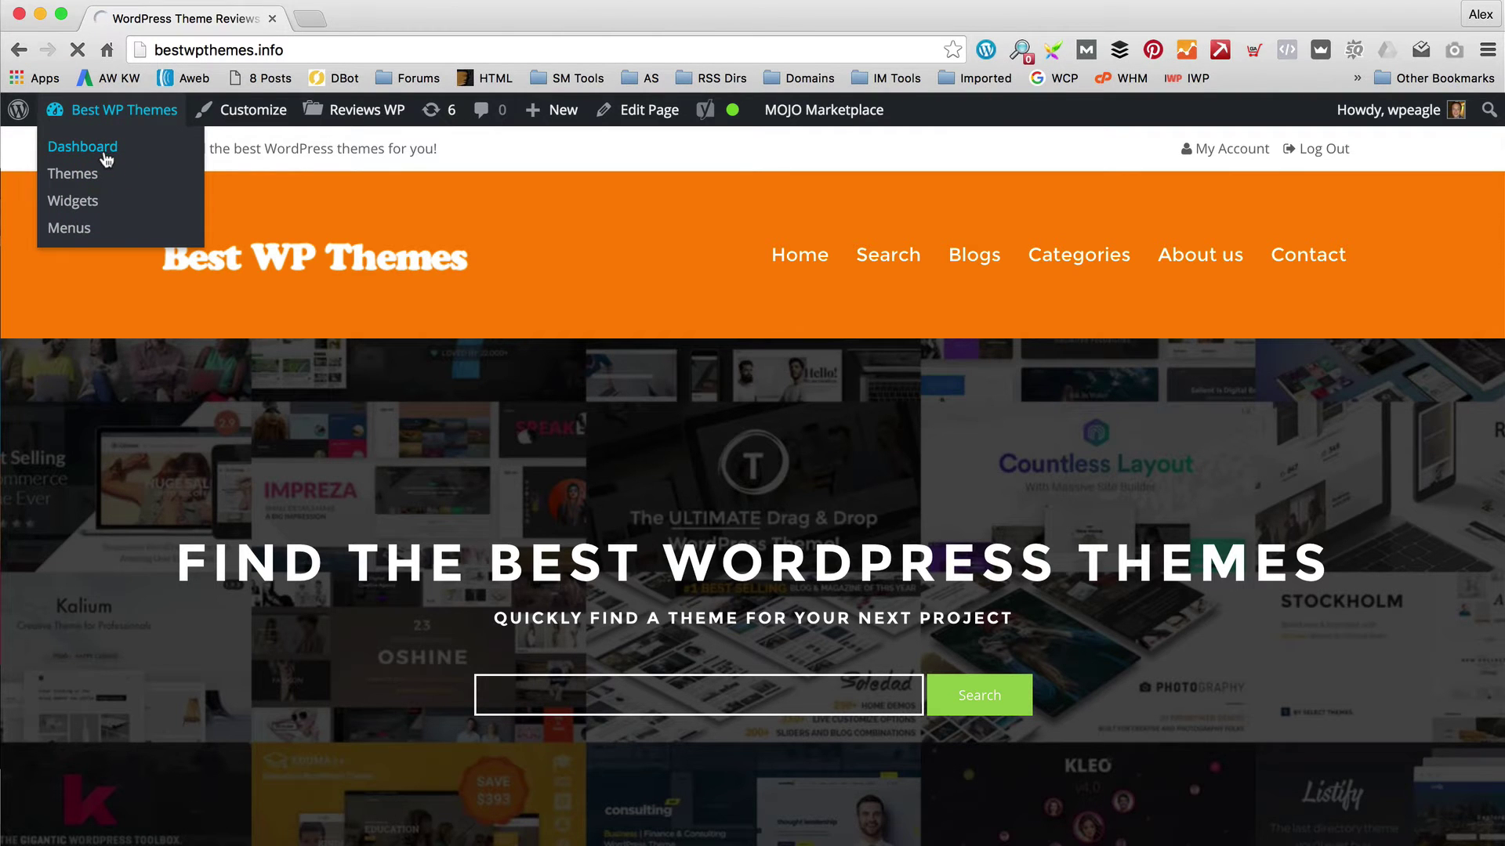
scroll(177, 429, "down", 5)
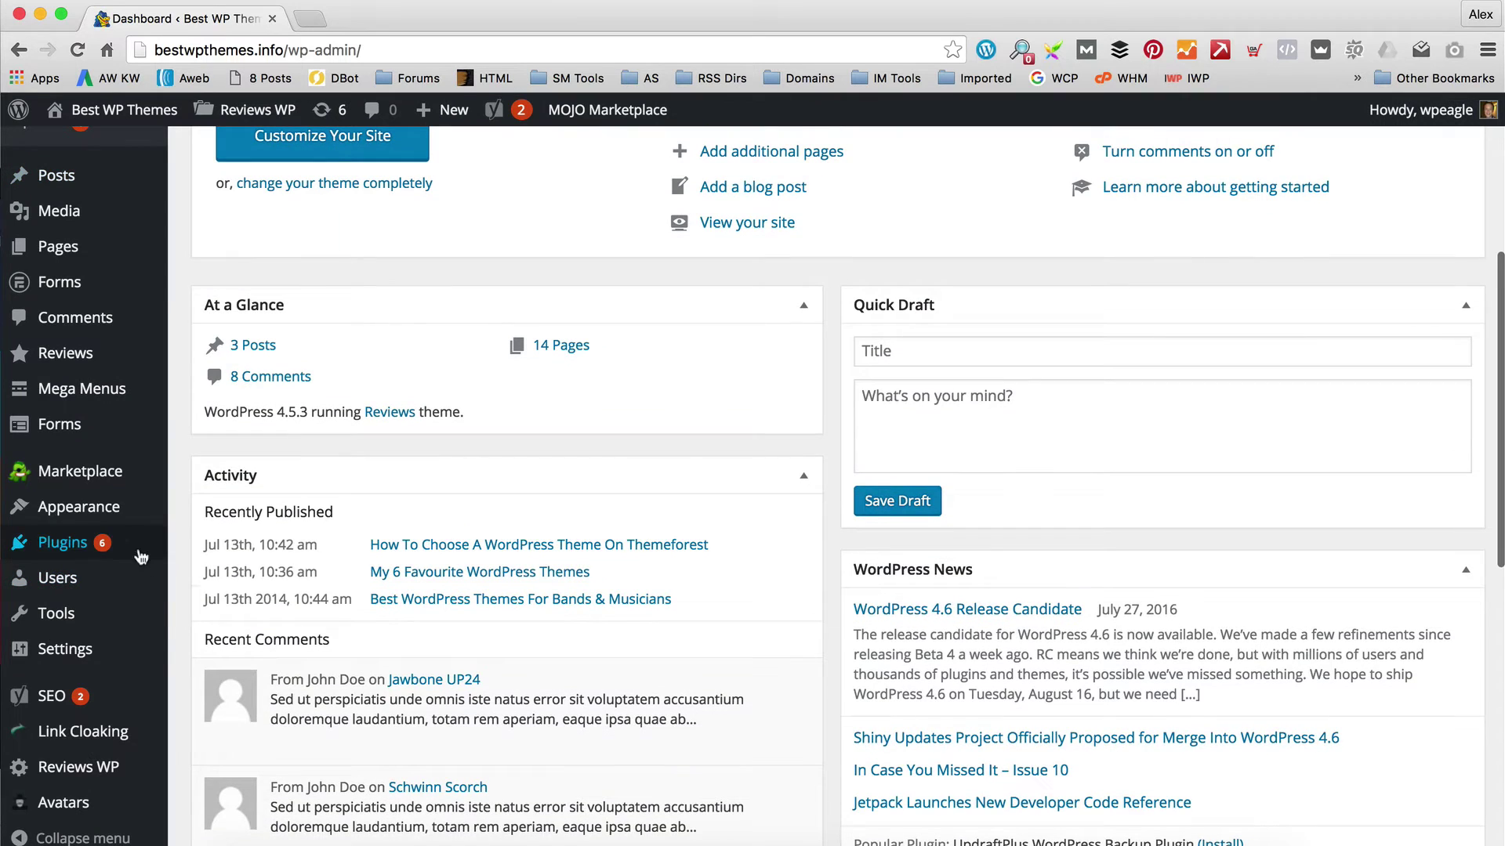
left_click(261, 580)
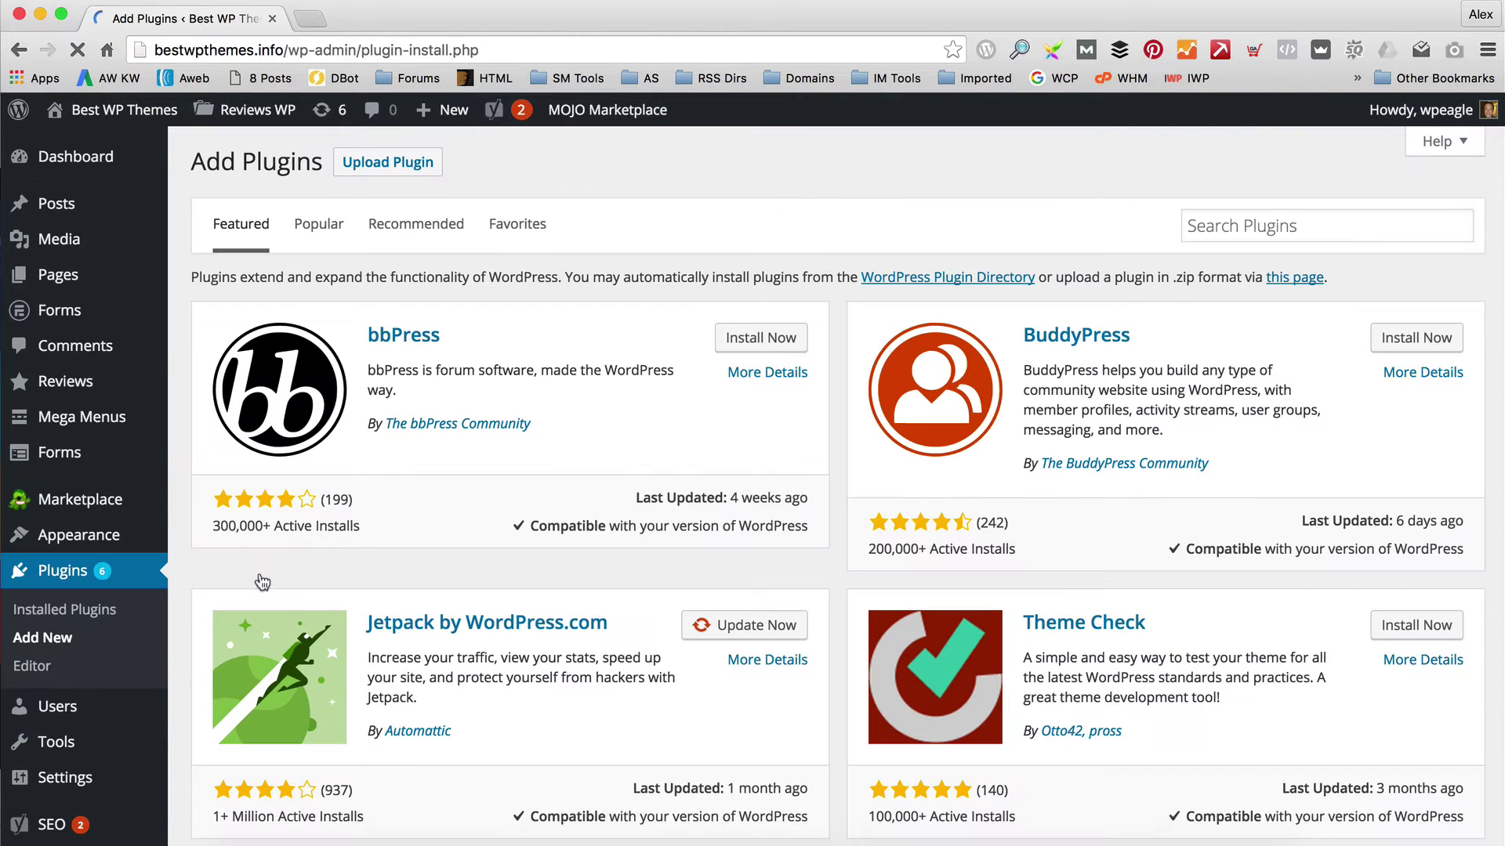
Search plugins for 'google analyticator', then install and activate Google Analyticator.
left_click(1265, 223)
type("googl")
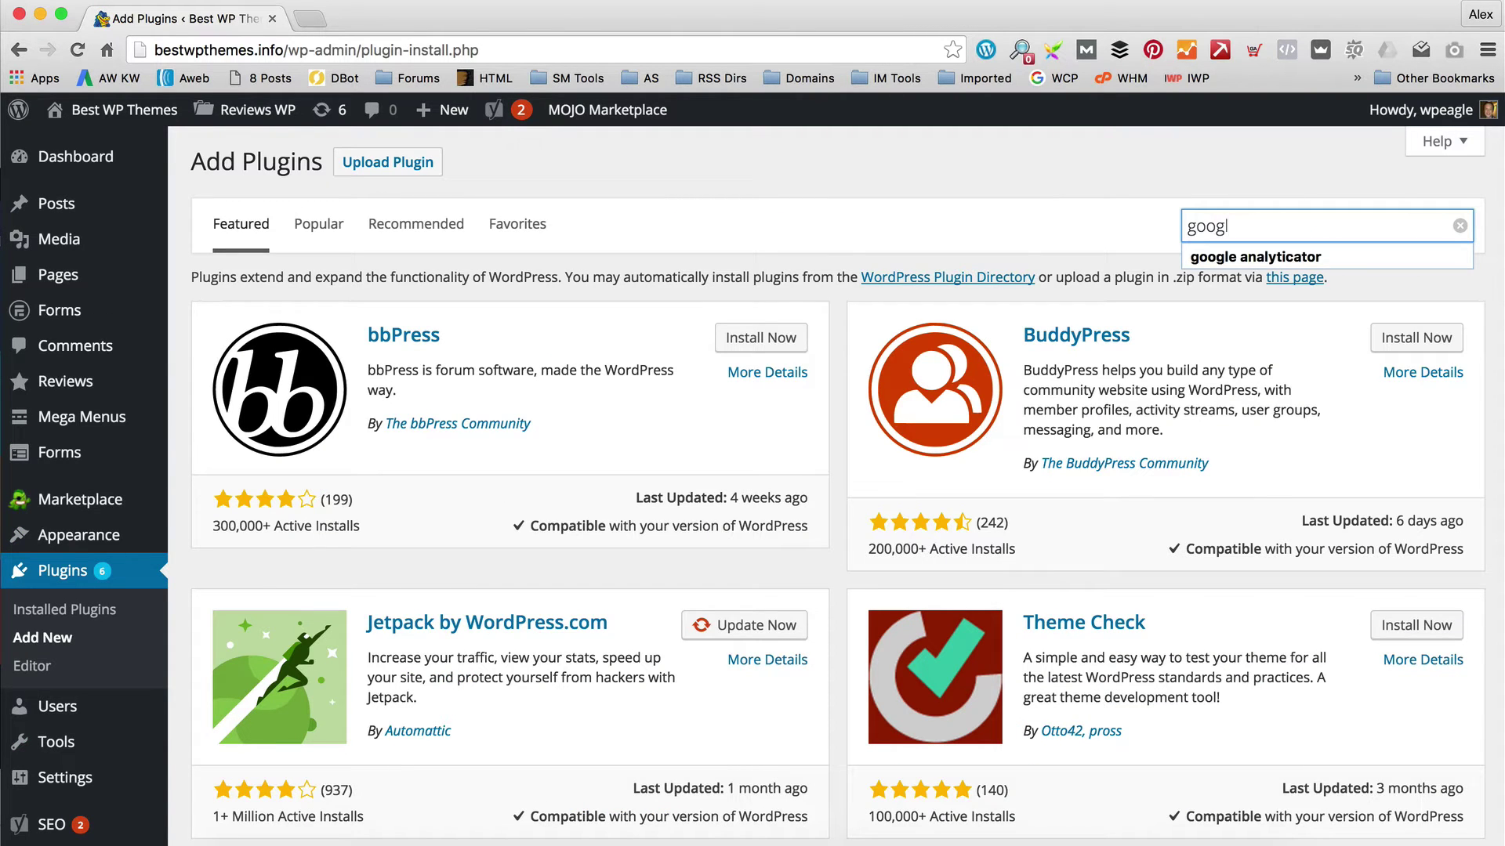
key("Down")
key("Return")
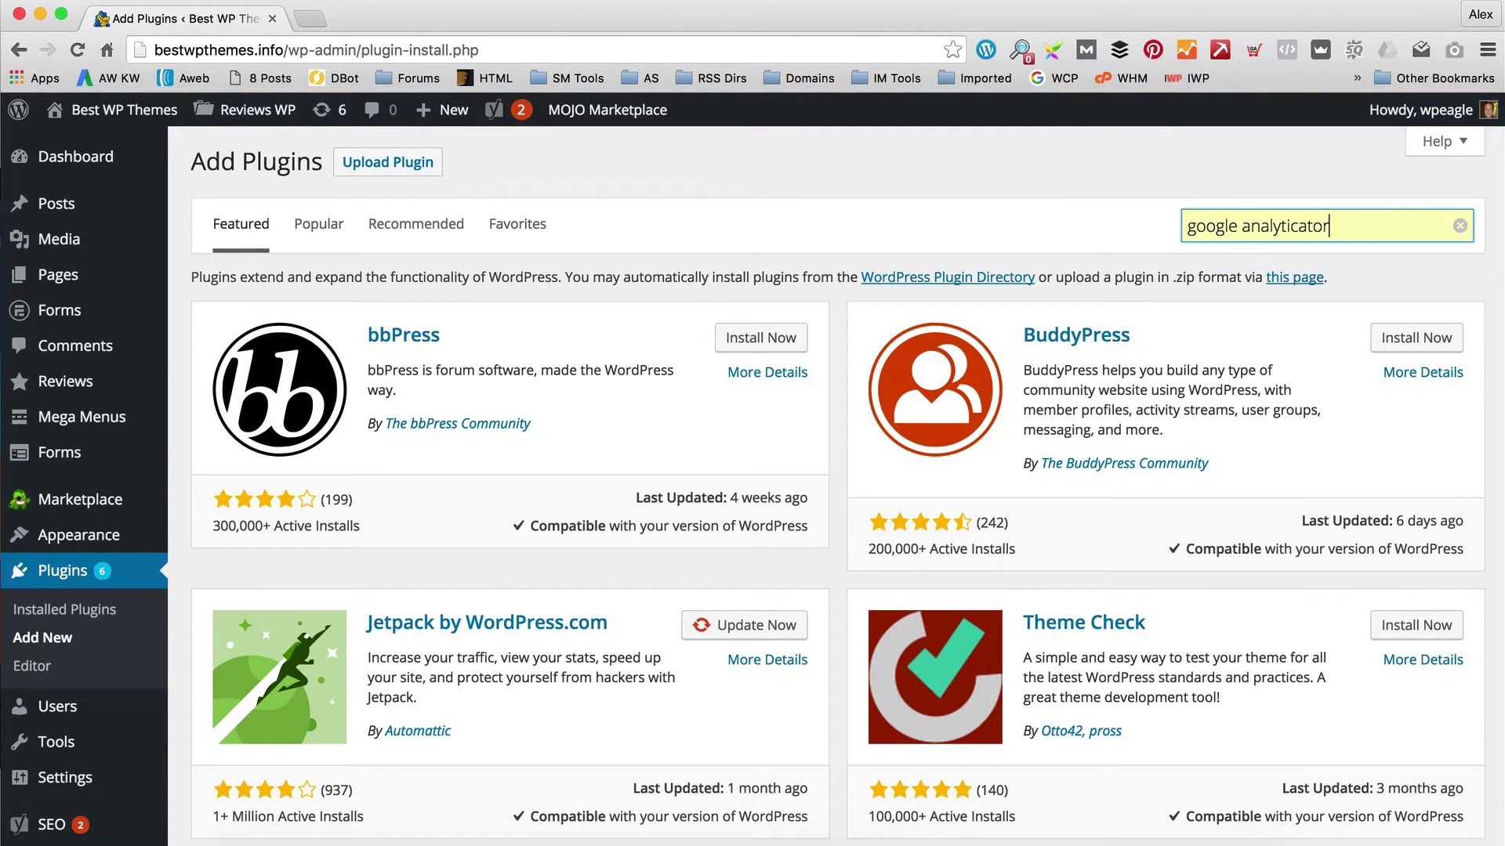
key("Return")
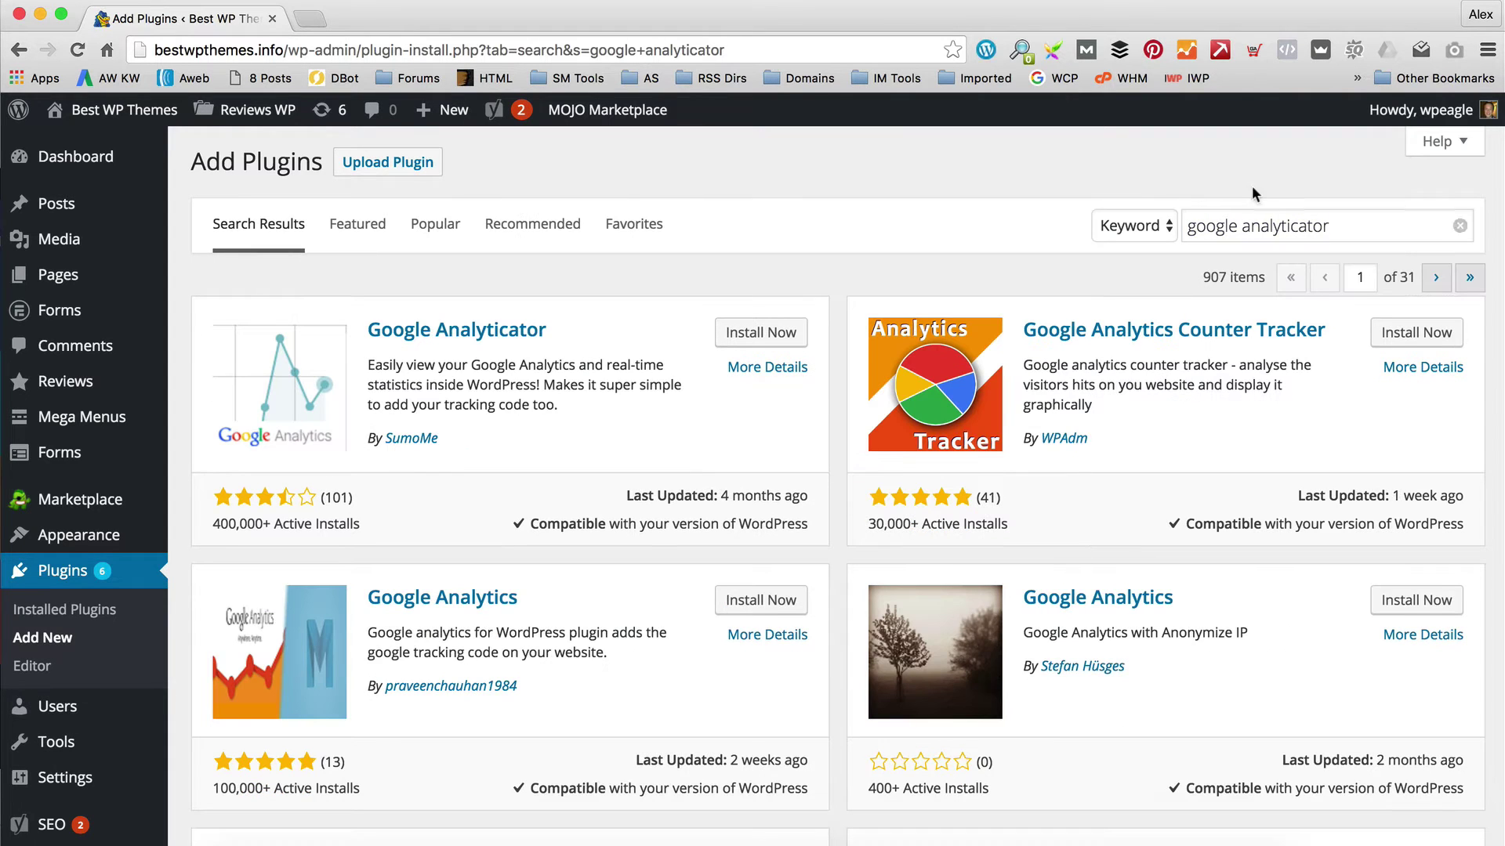
left_click(769, 337)
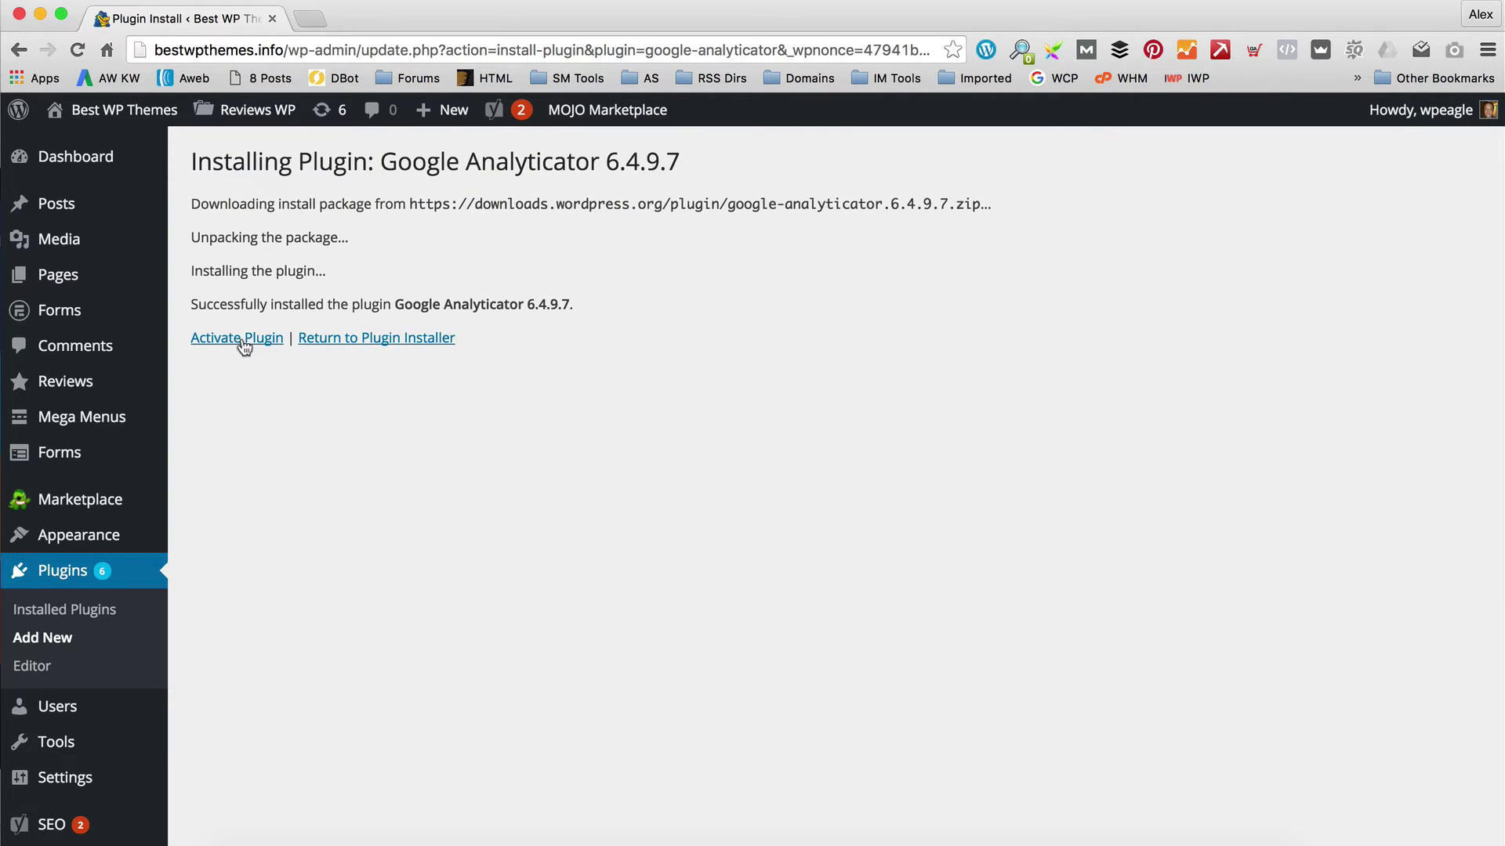
left_click(243, 339)
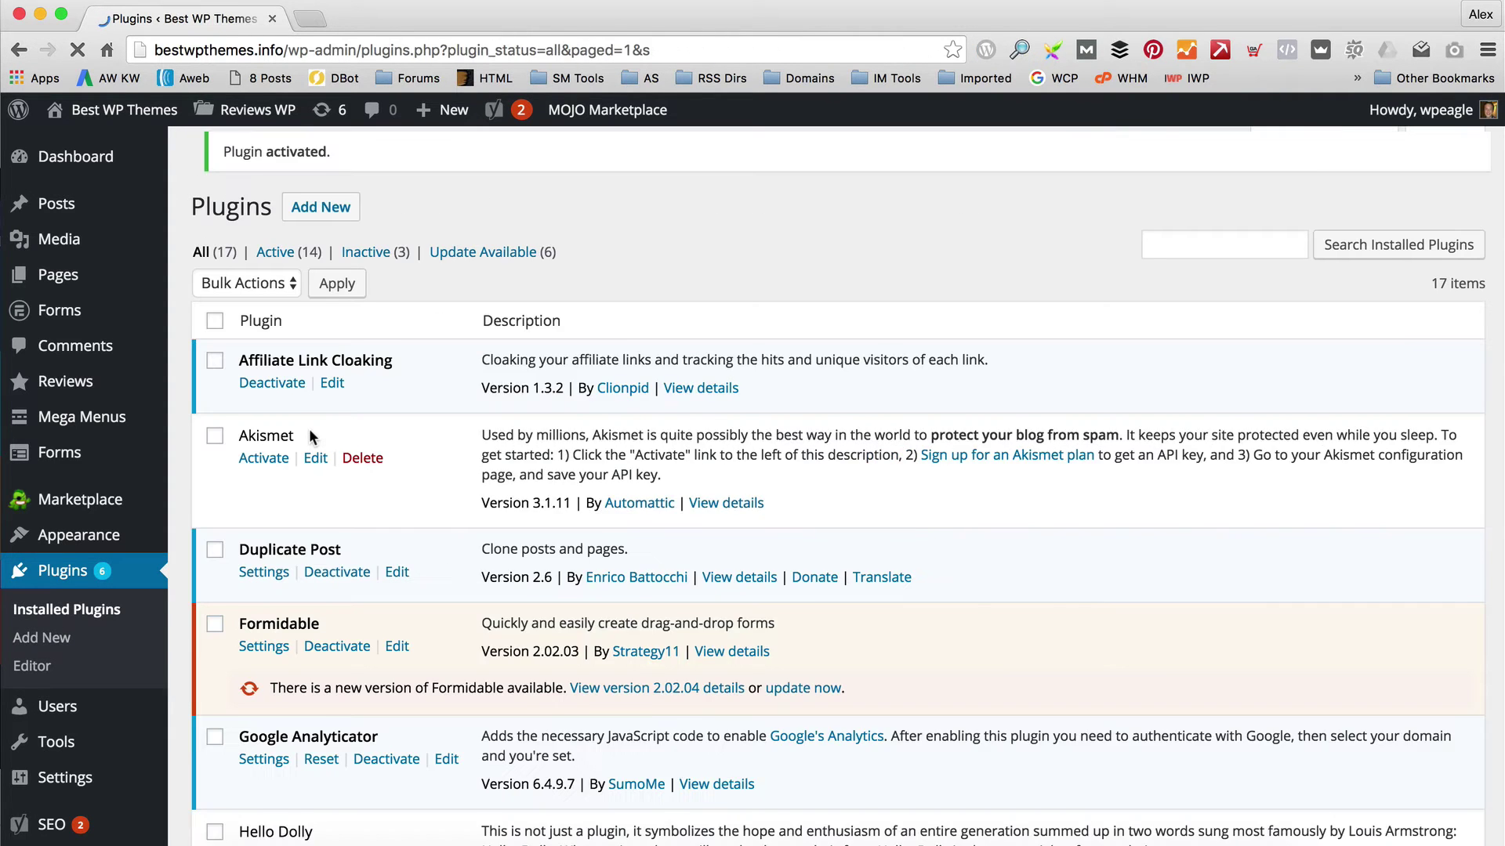
In a new tab, search 'google analytics' and open the official Google Analytics site.
left_click(312, 14)
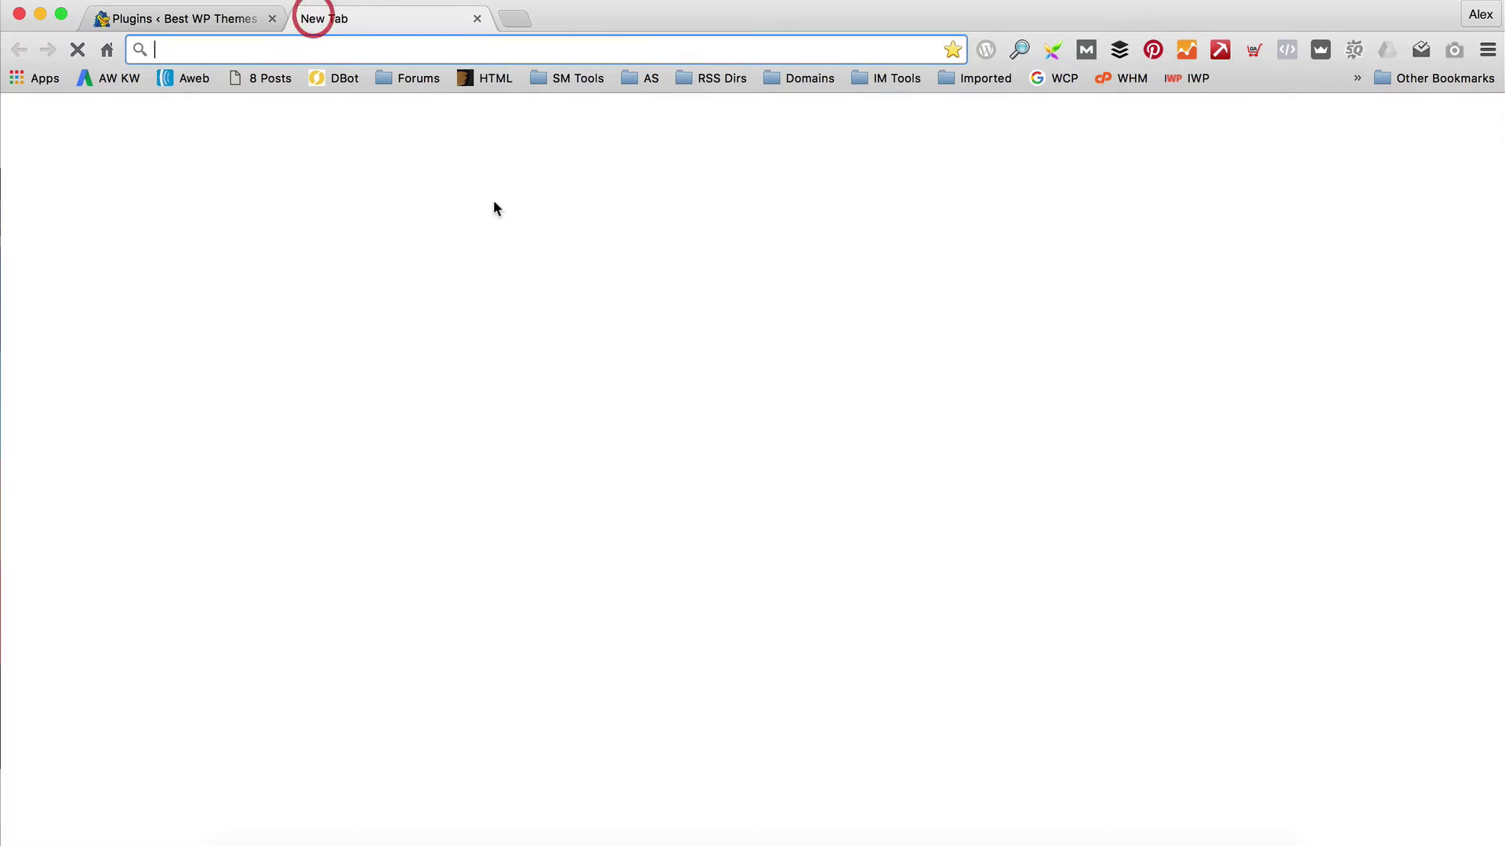
type("google analytics")
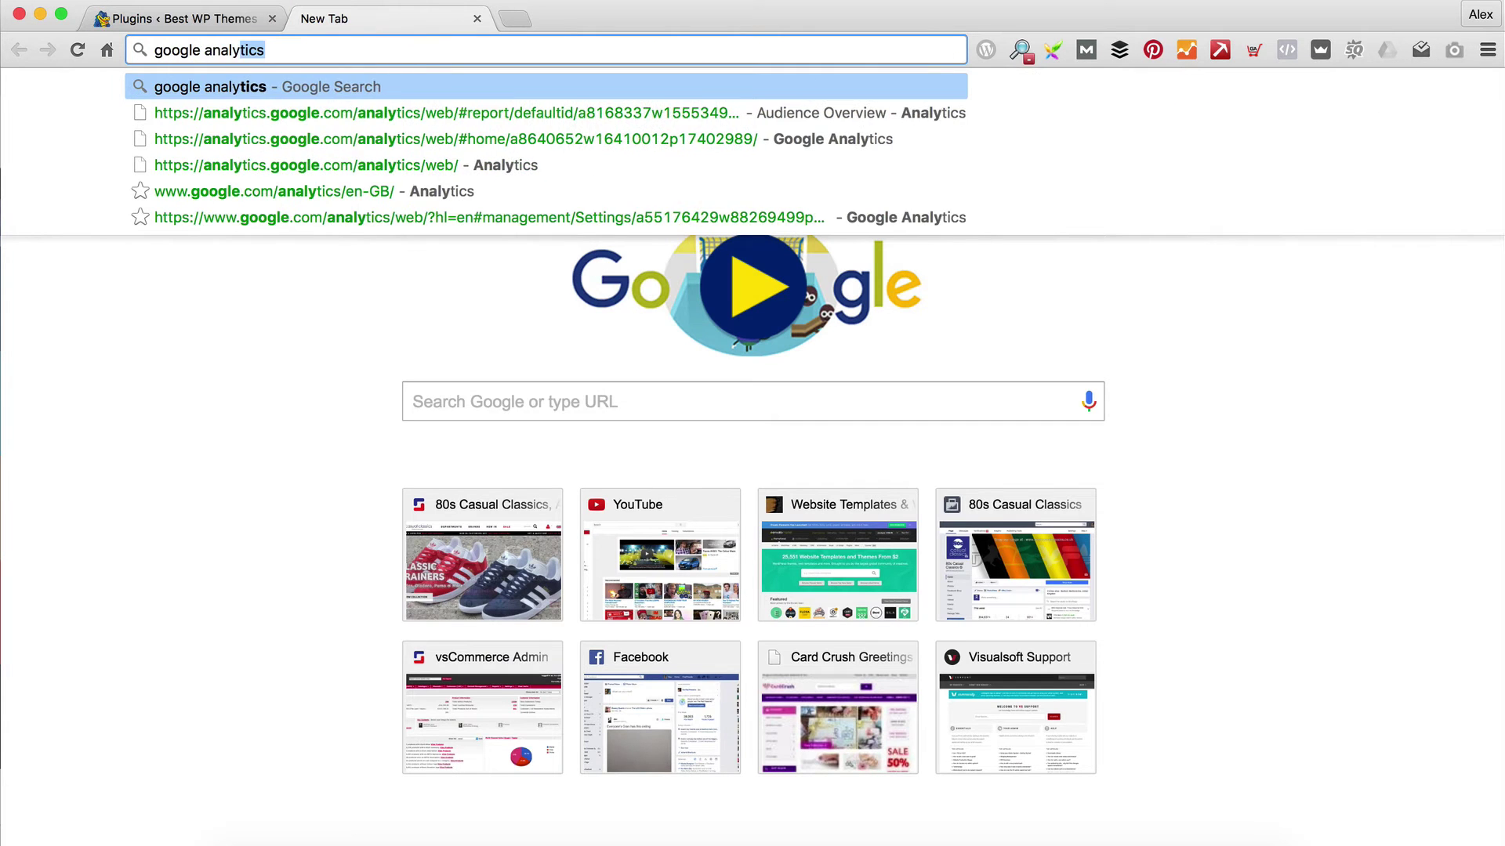
key("Return")
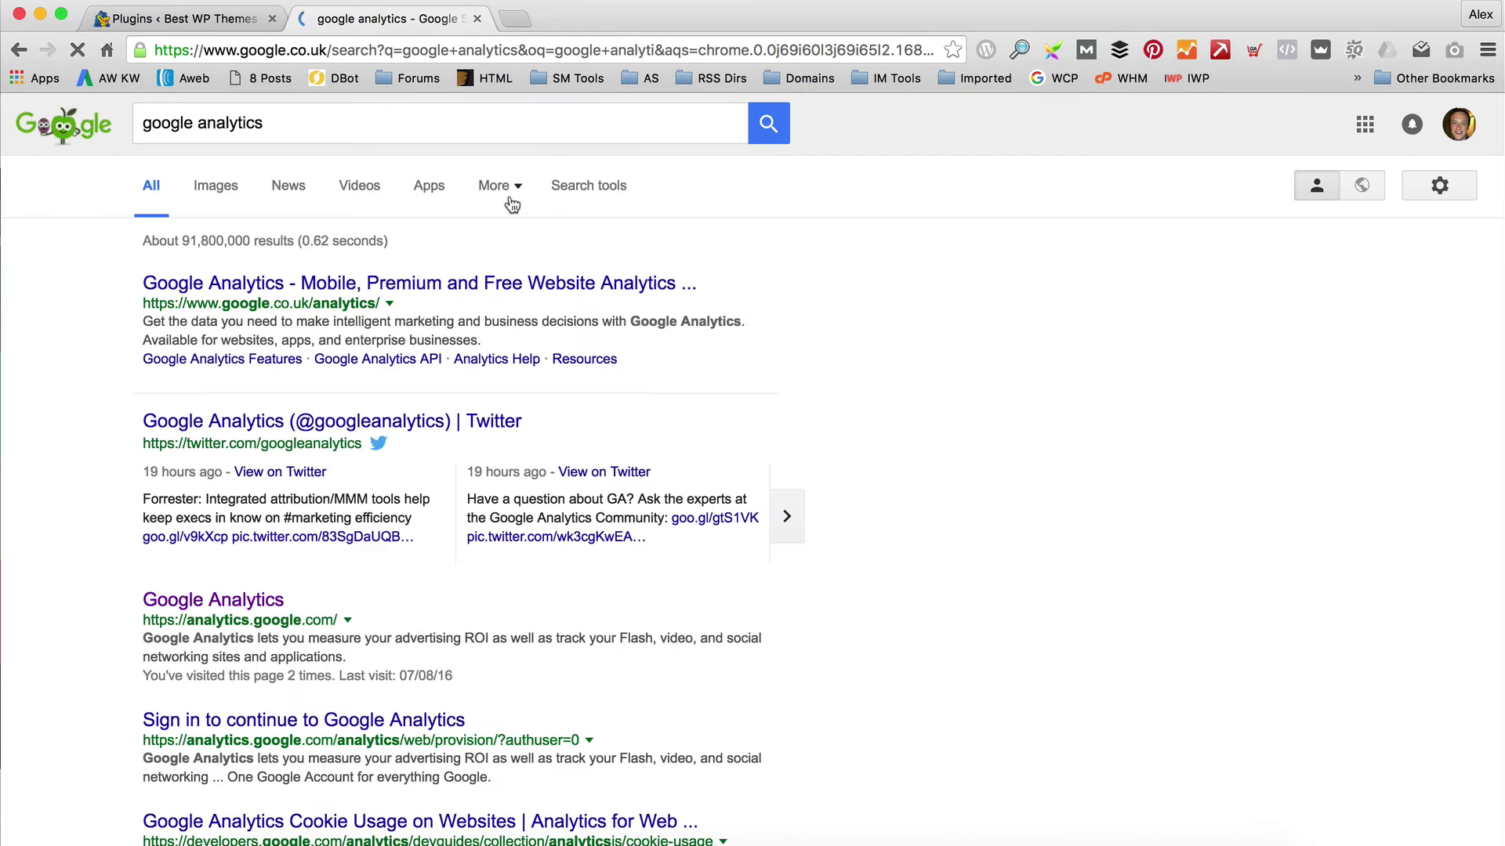
left_click(391, 286)
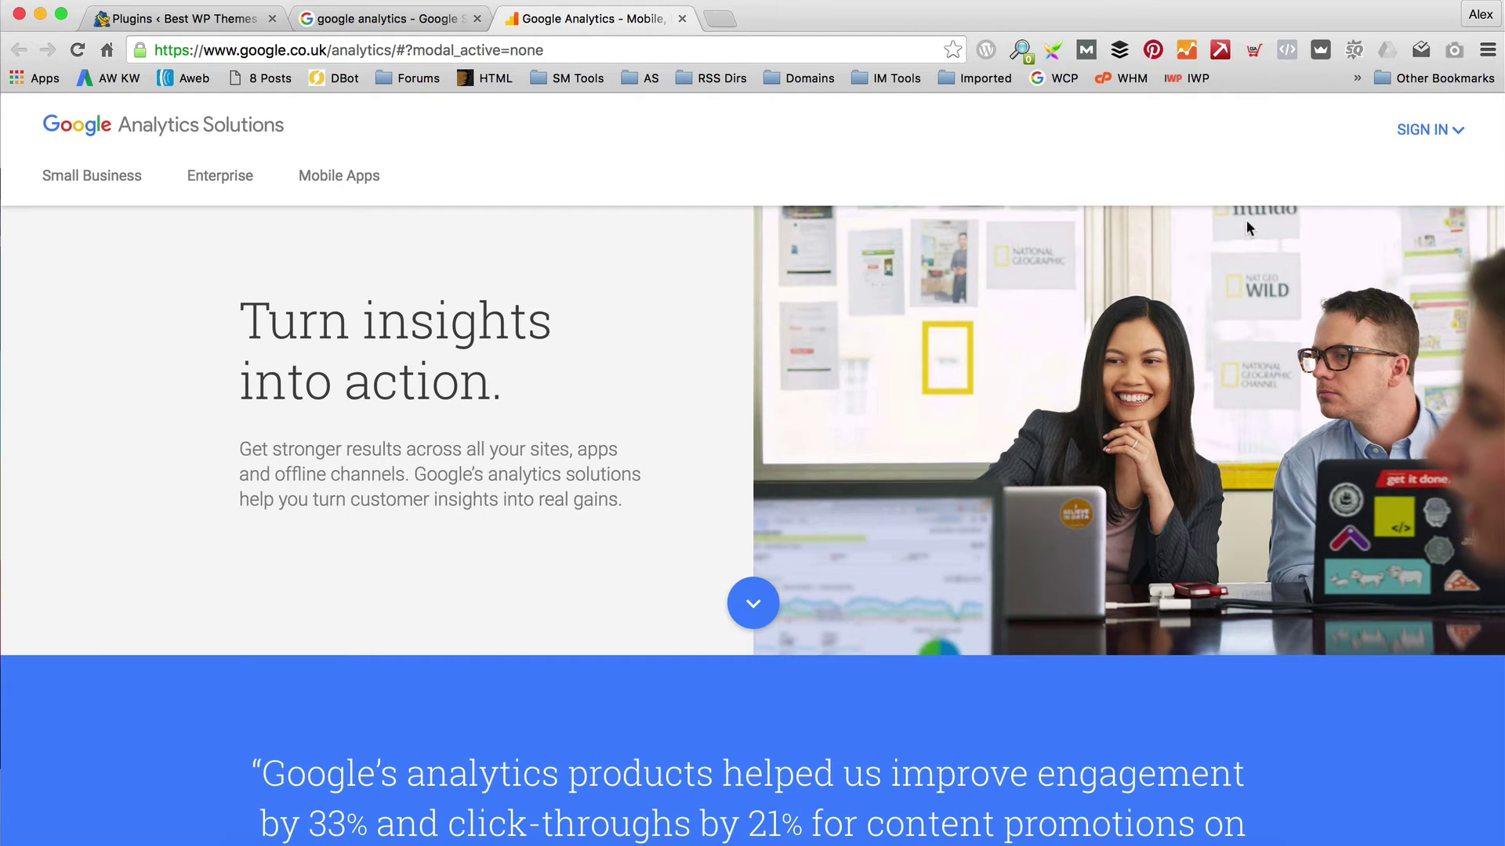
Sign in to Google Analytics from the site's sign-in product list.
left_click(1437, 130)
left_click(1098, 167)
left_click(1411, 129)
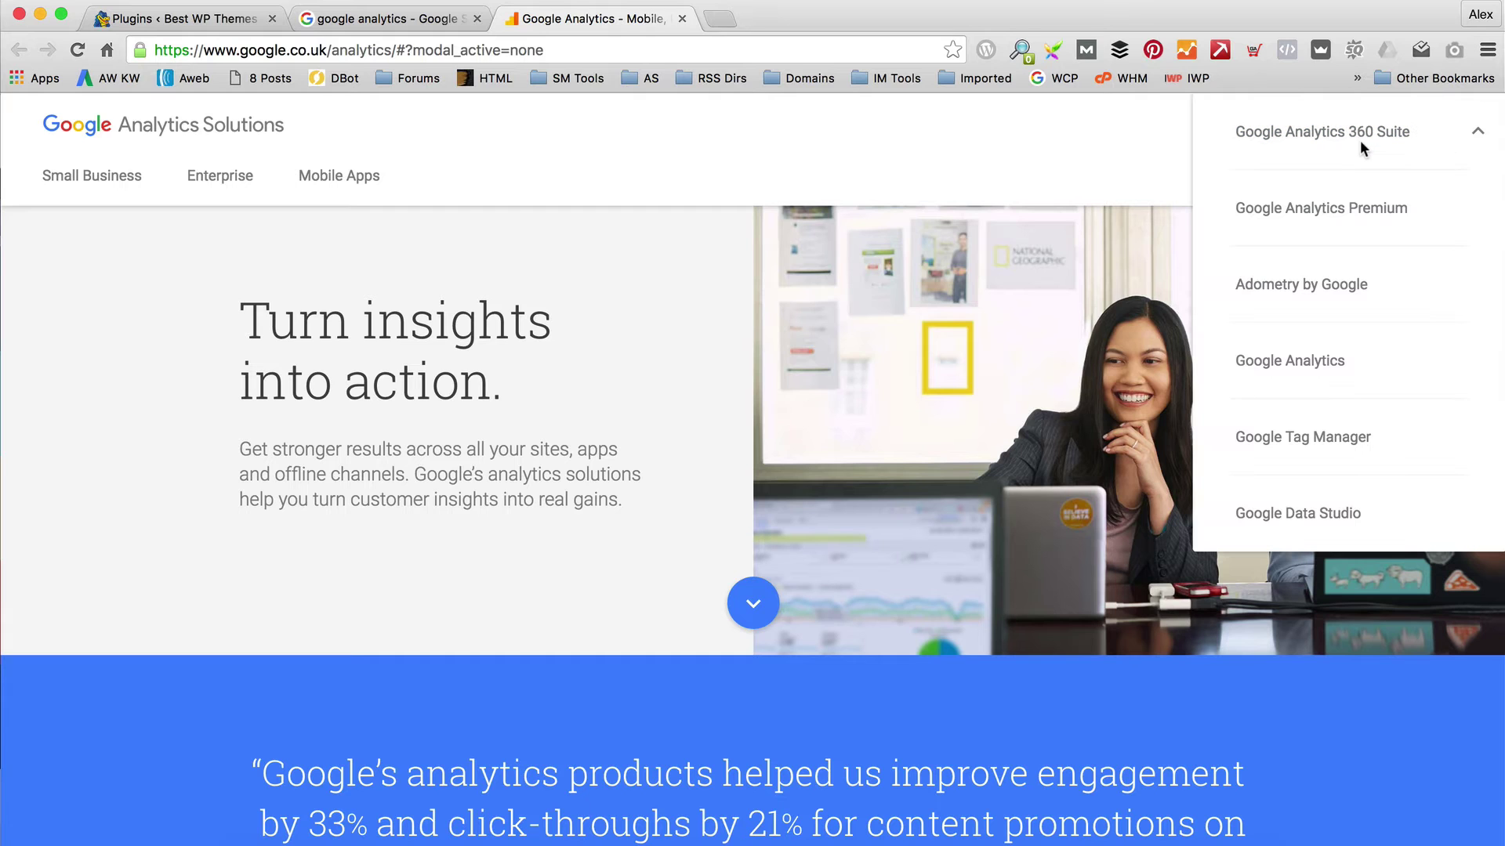
left_click(1265, 370)
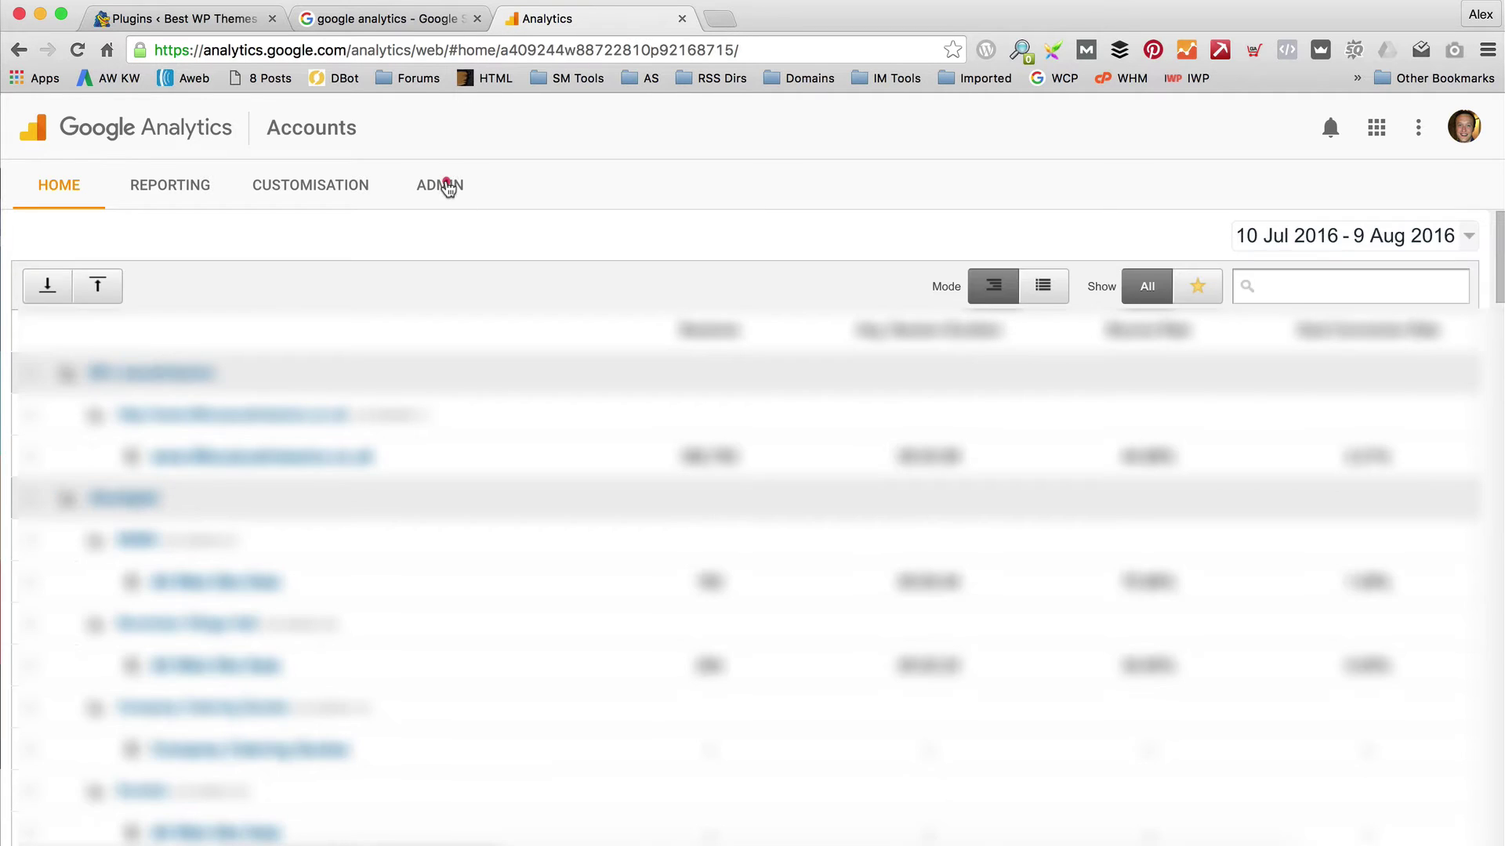
On the Analytics Admin page, choose Create new property from the Property list.
left_click(440, 185)
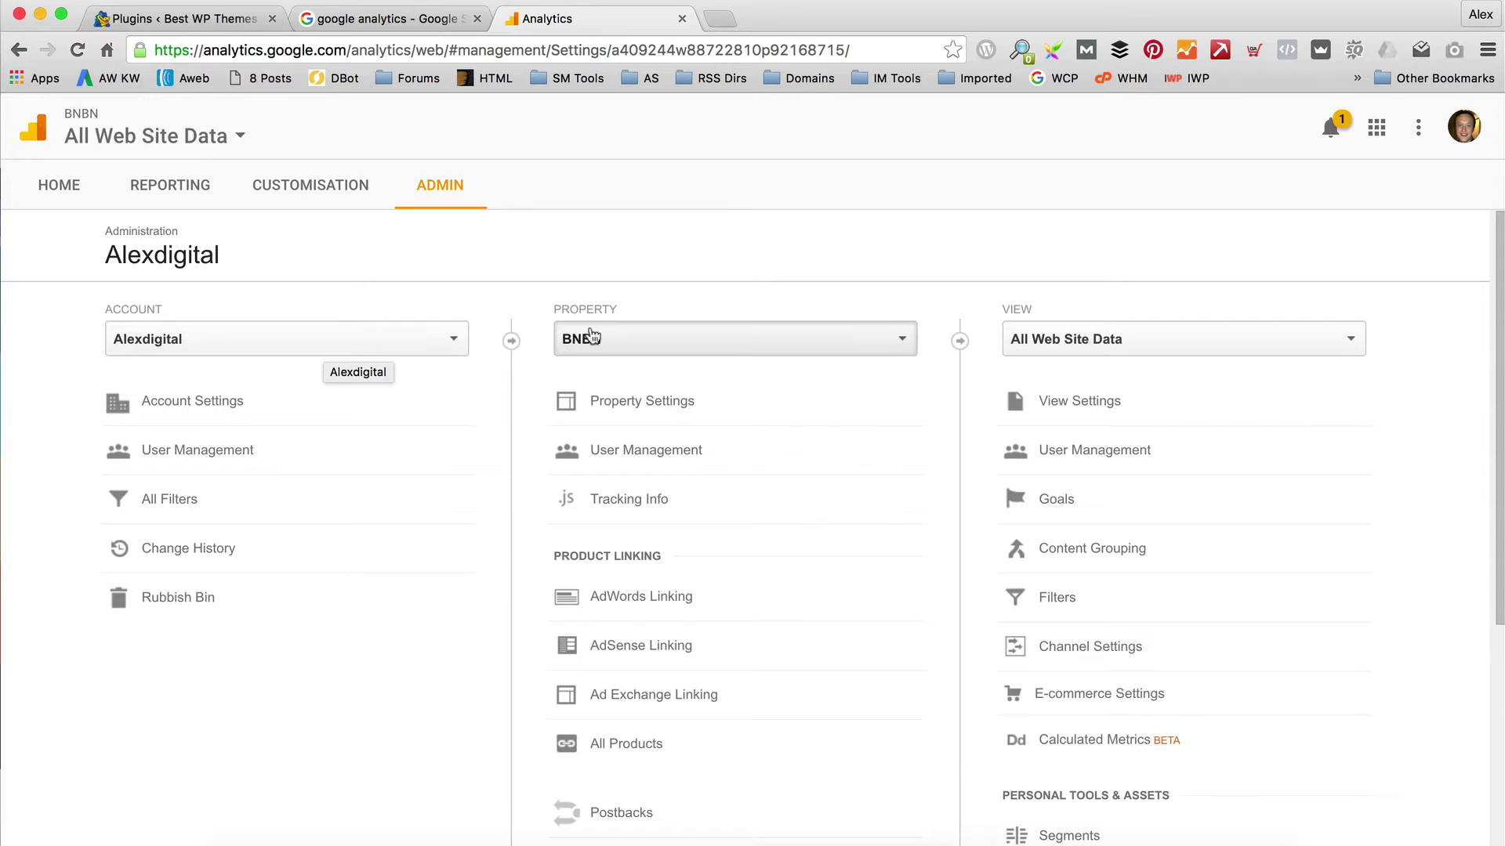
left_click_drag(554, 309, 674, 290)
left_click(672, 292)
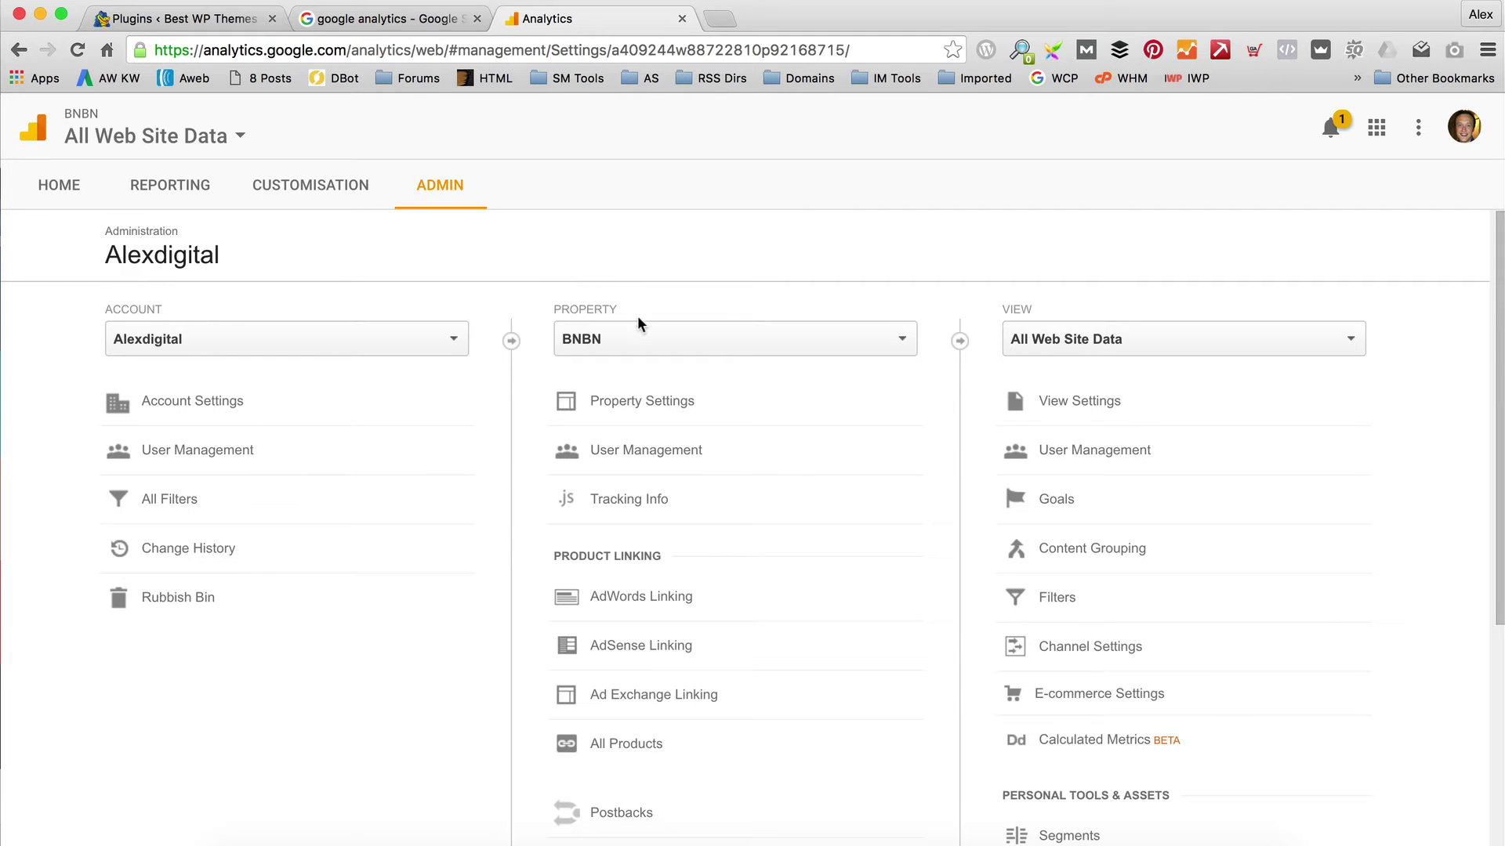
left_click(679, 327)
left_click(637, 703)
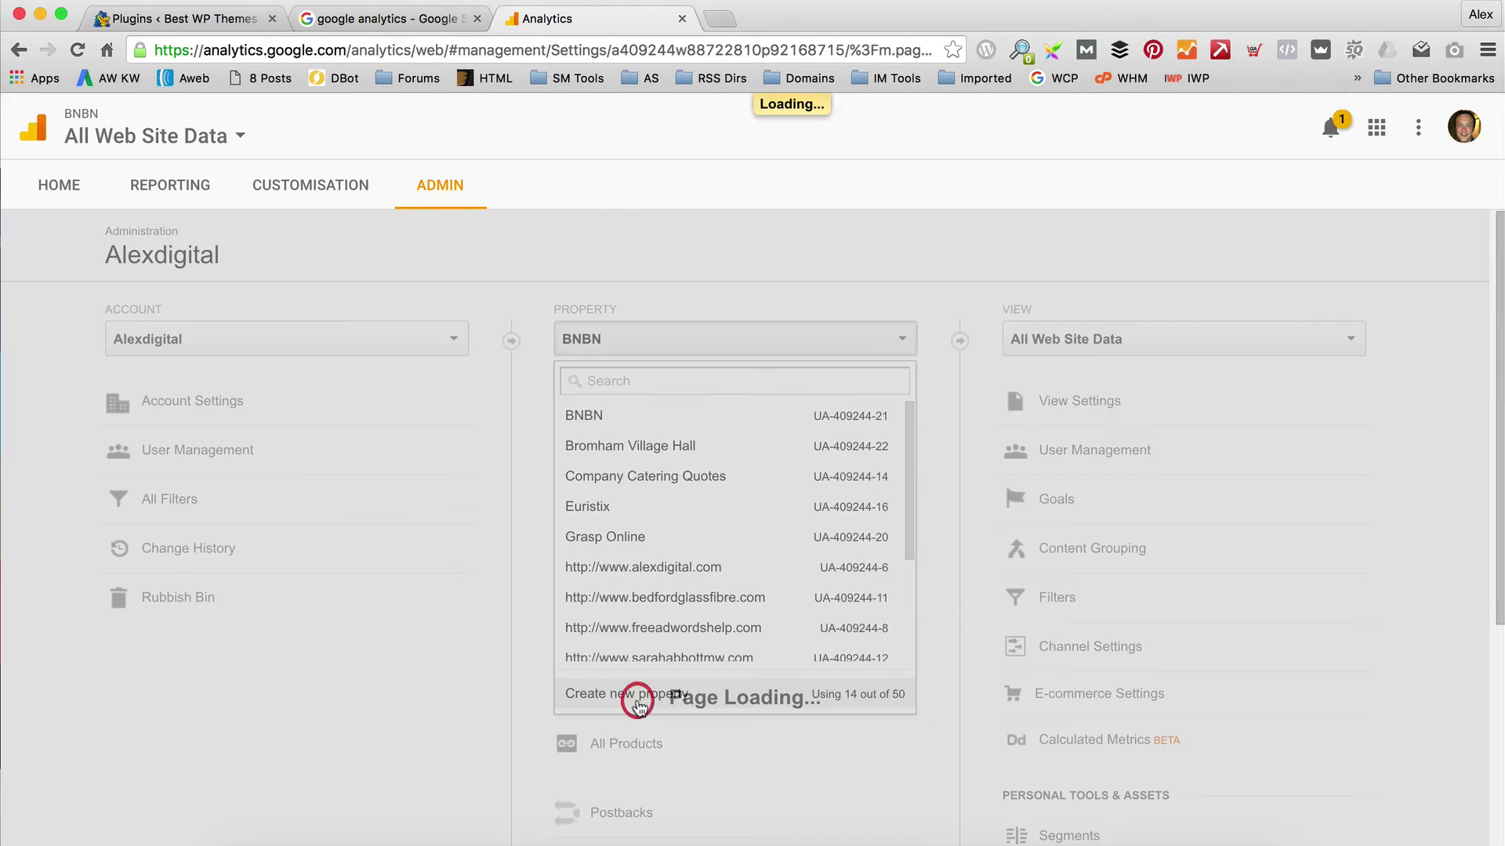
scroll(547, 508, "down", 2)
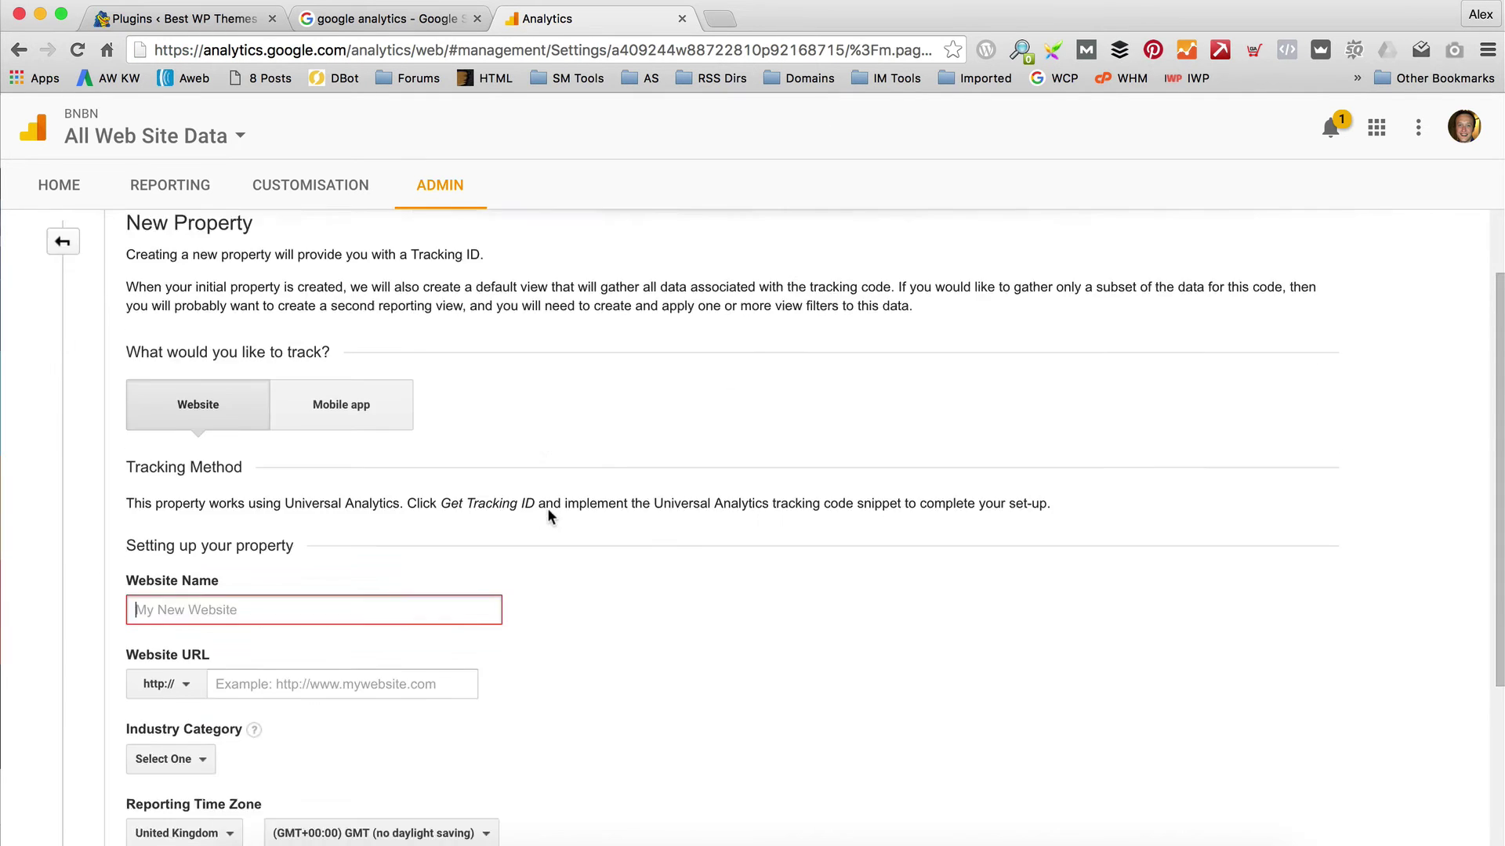
scroll(317, 420, "down", 3)
type("Best WP ")
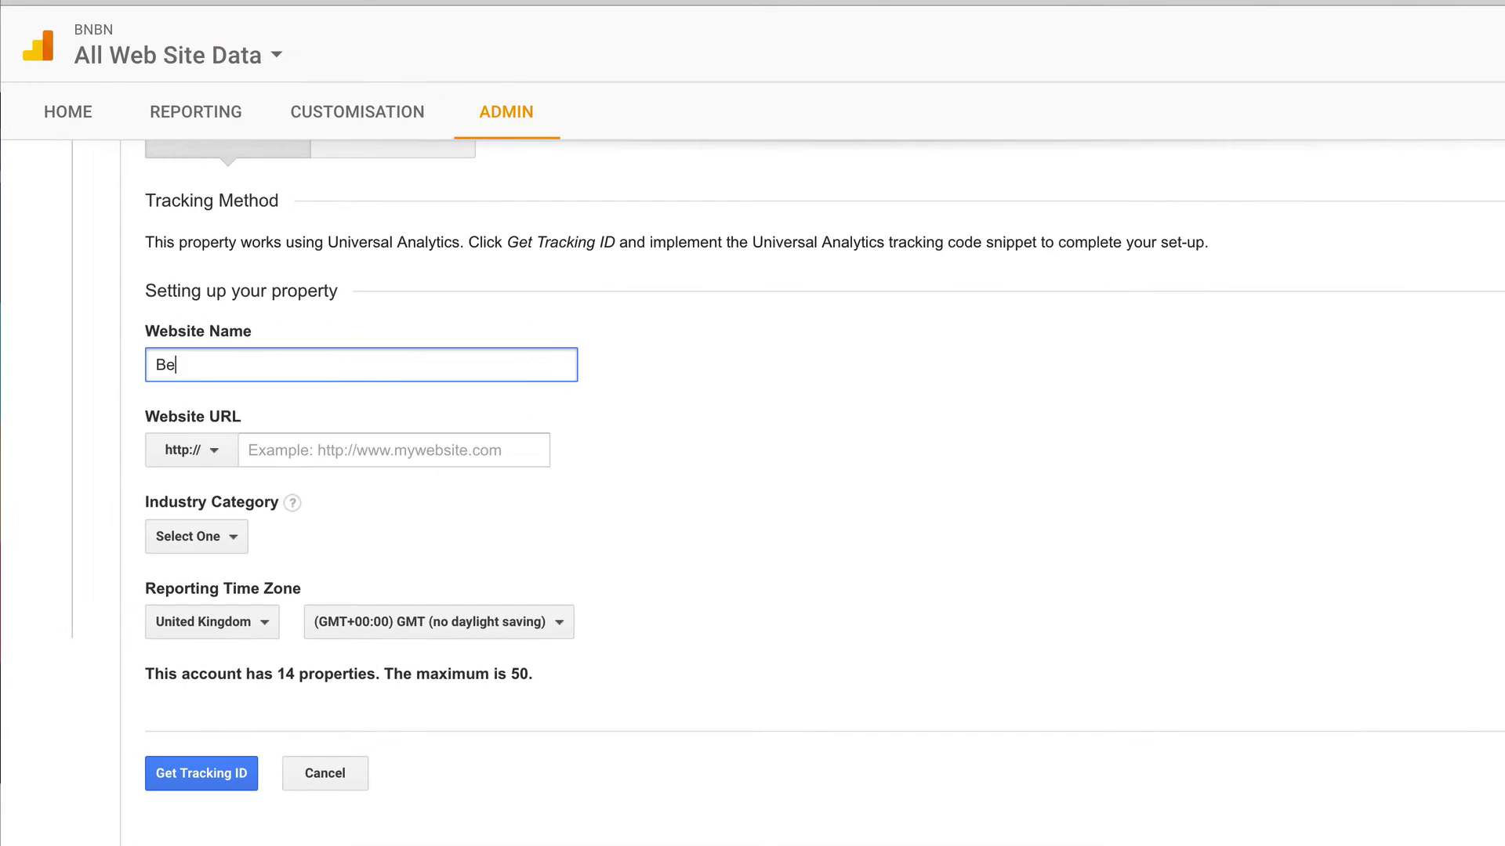
type("Themes . l")
key("BackSpace")
key("BackSpace")
key("BackSpace")
type("dot info")
key("Tab")
left_click(249, 450)
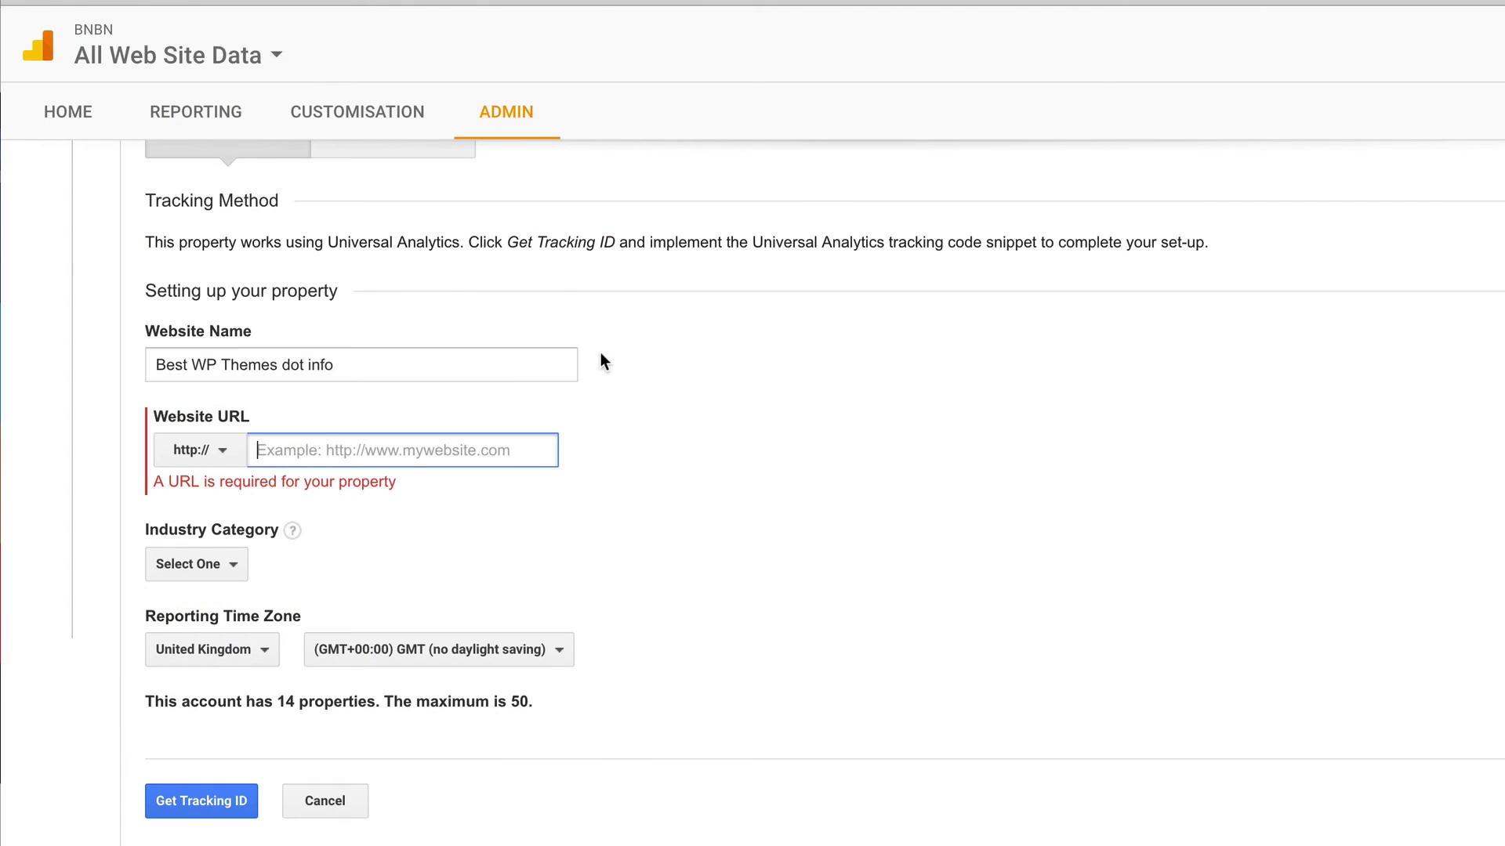
type("http://bestwpthemes.info/")
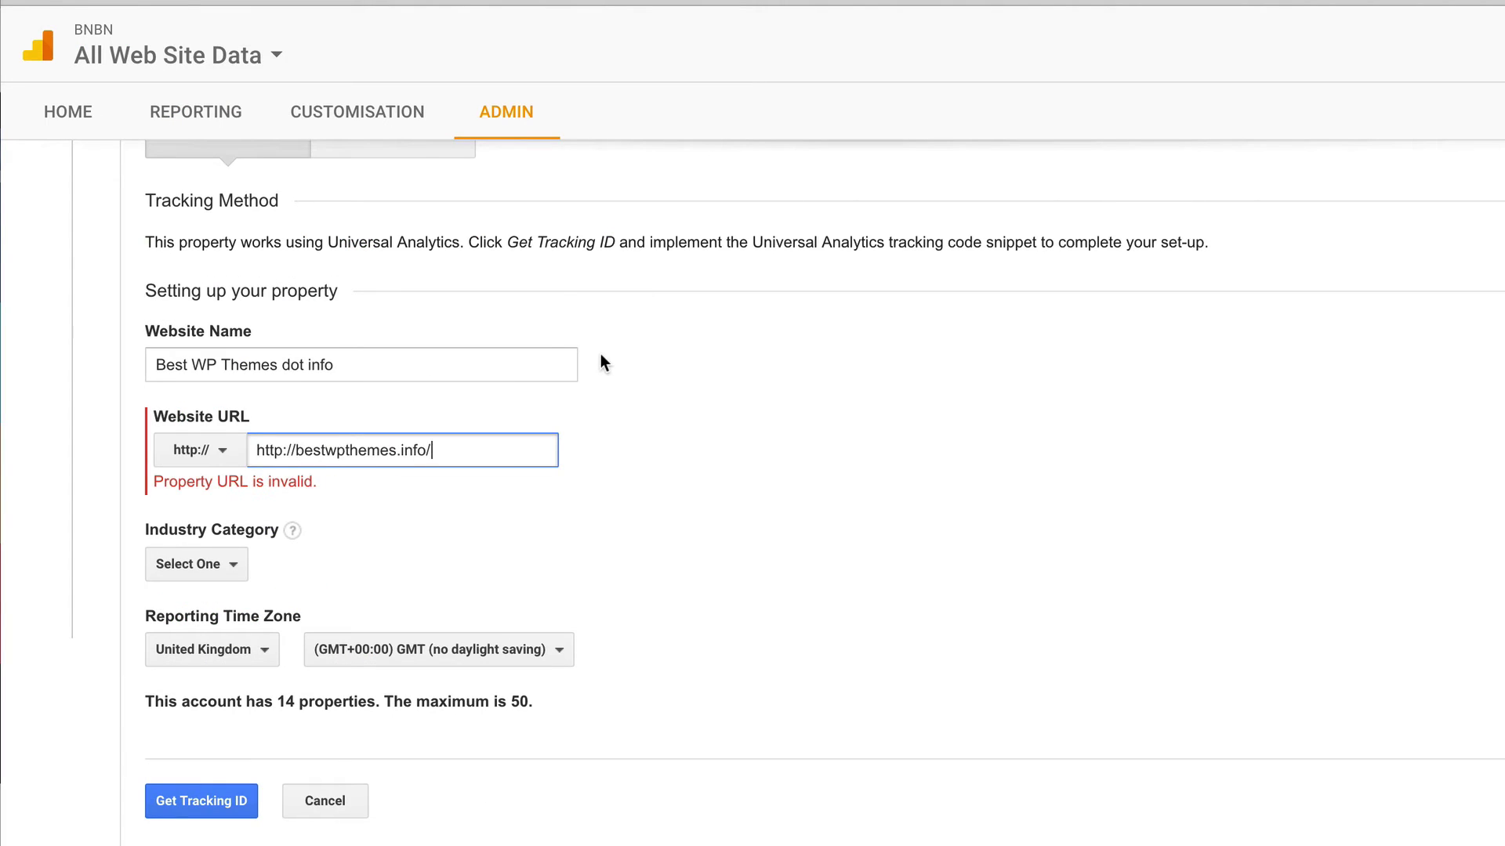
left_click_drag(294, 450, 144, 450)
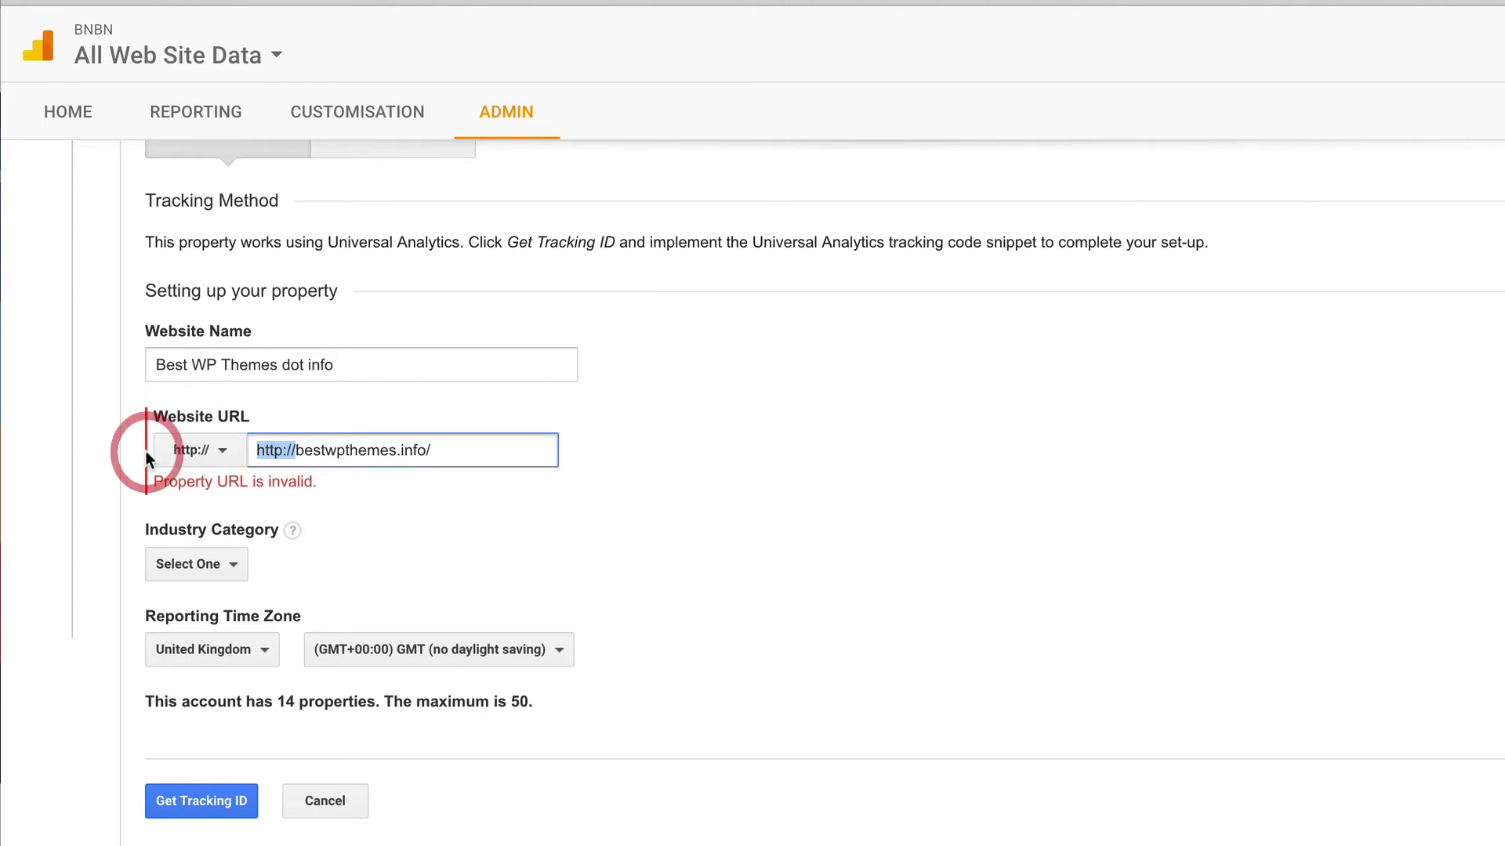
key("BackSpace")
Set the industry category to Internet and Telecom and get the tracking ID.
left_click(206, 537)
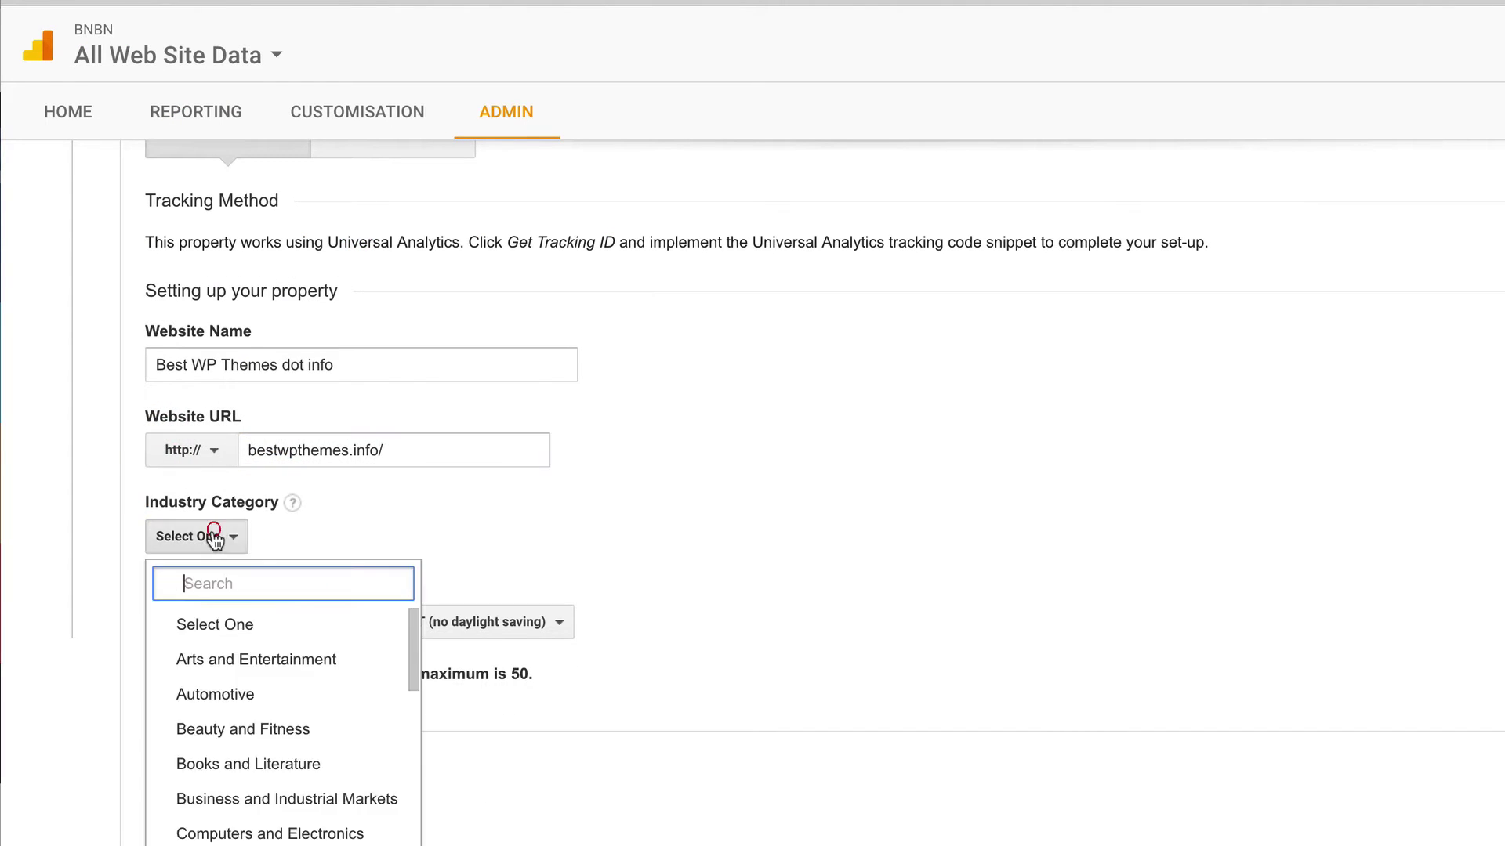
scroll(295, 640, "down", 10)
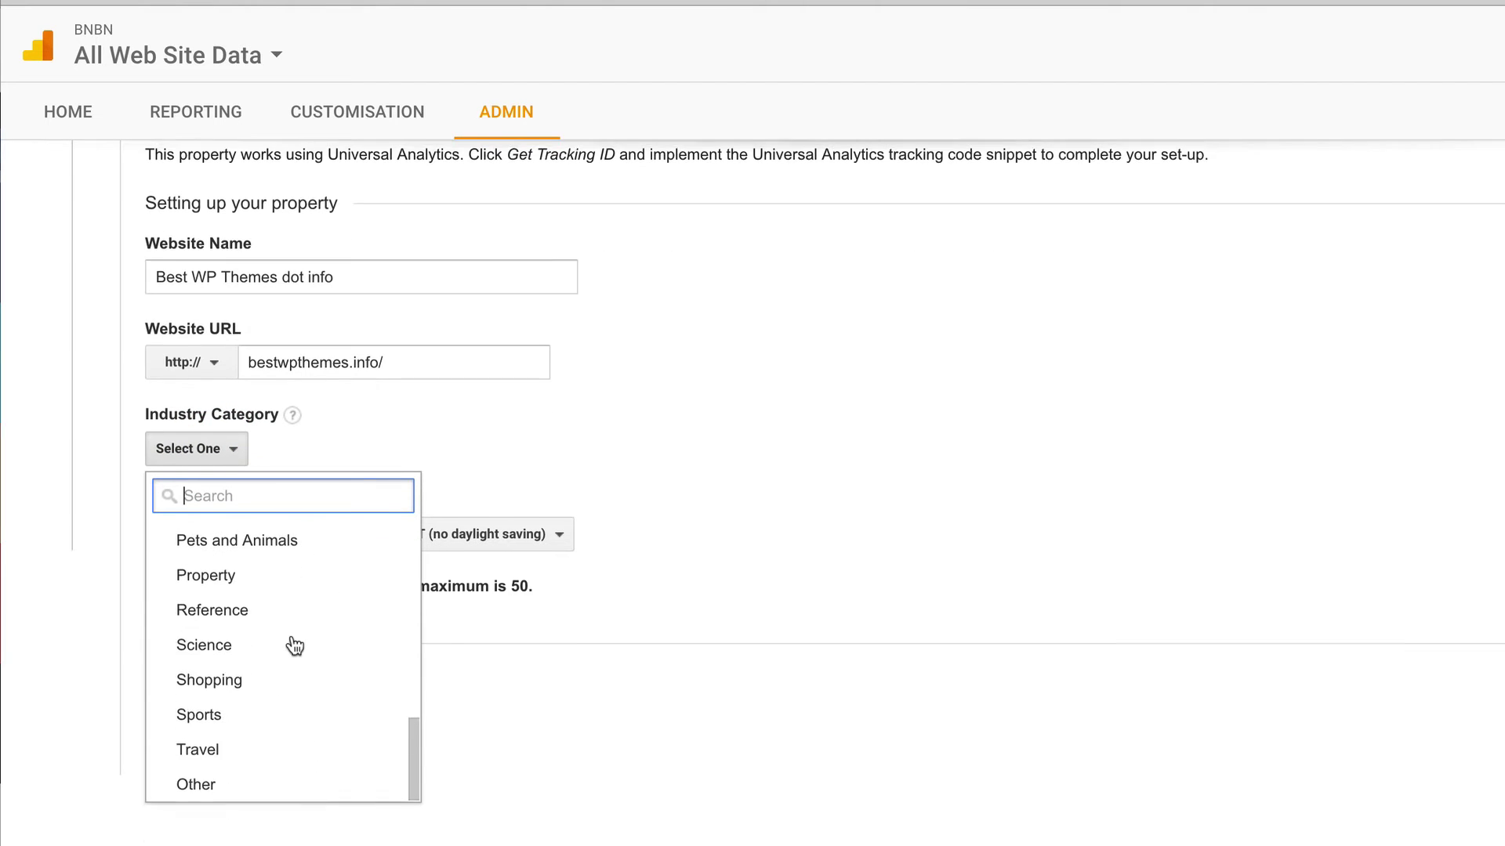
scroll(295, 645, "up", 5)
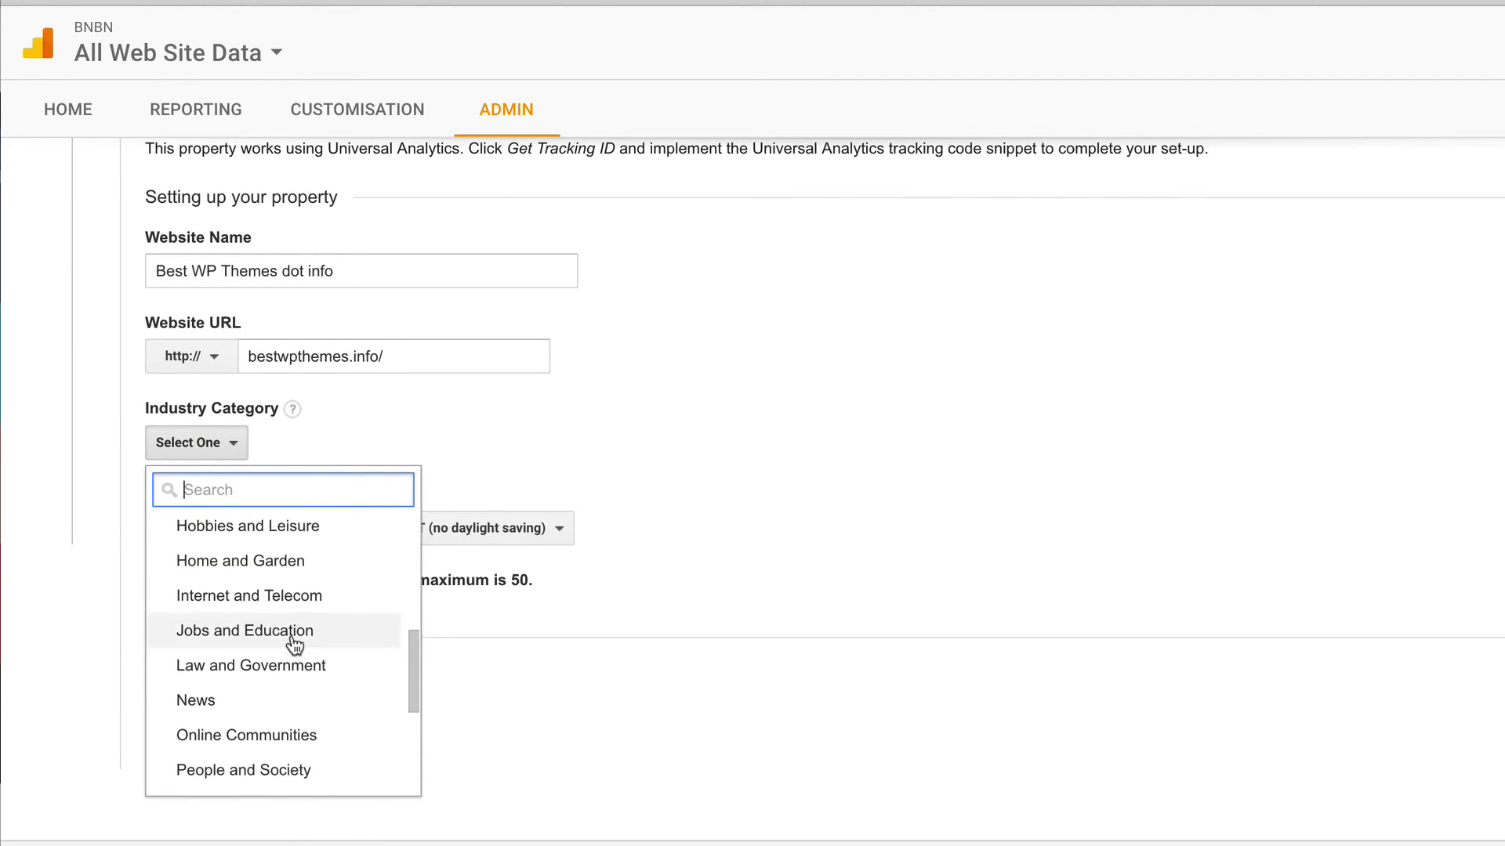
scroll(295, 645, "up", 1)
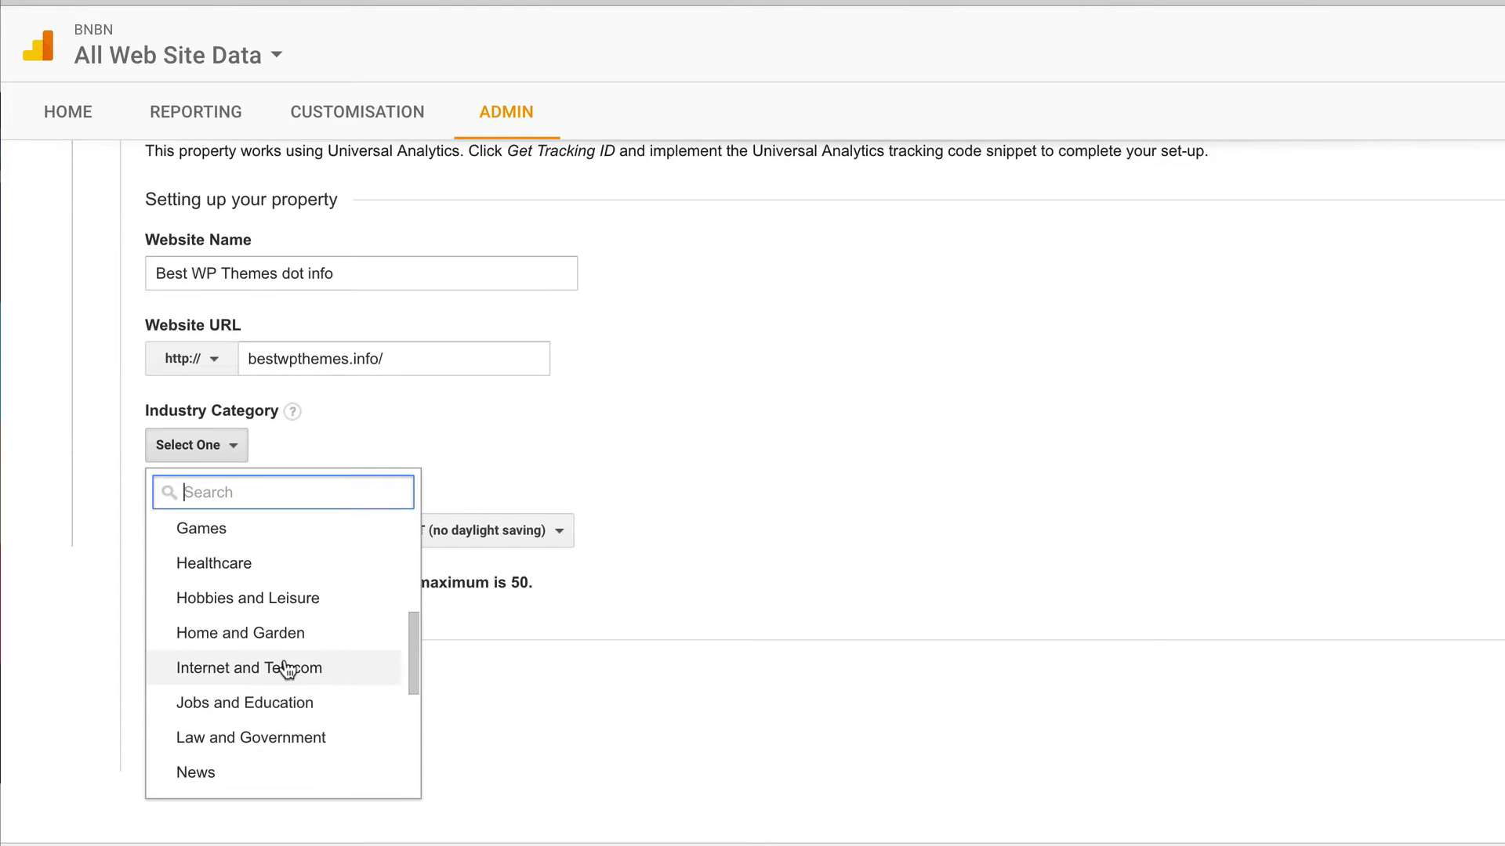
left_click(287, 670)
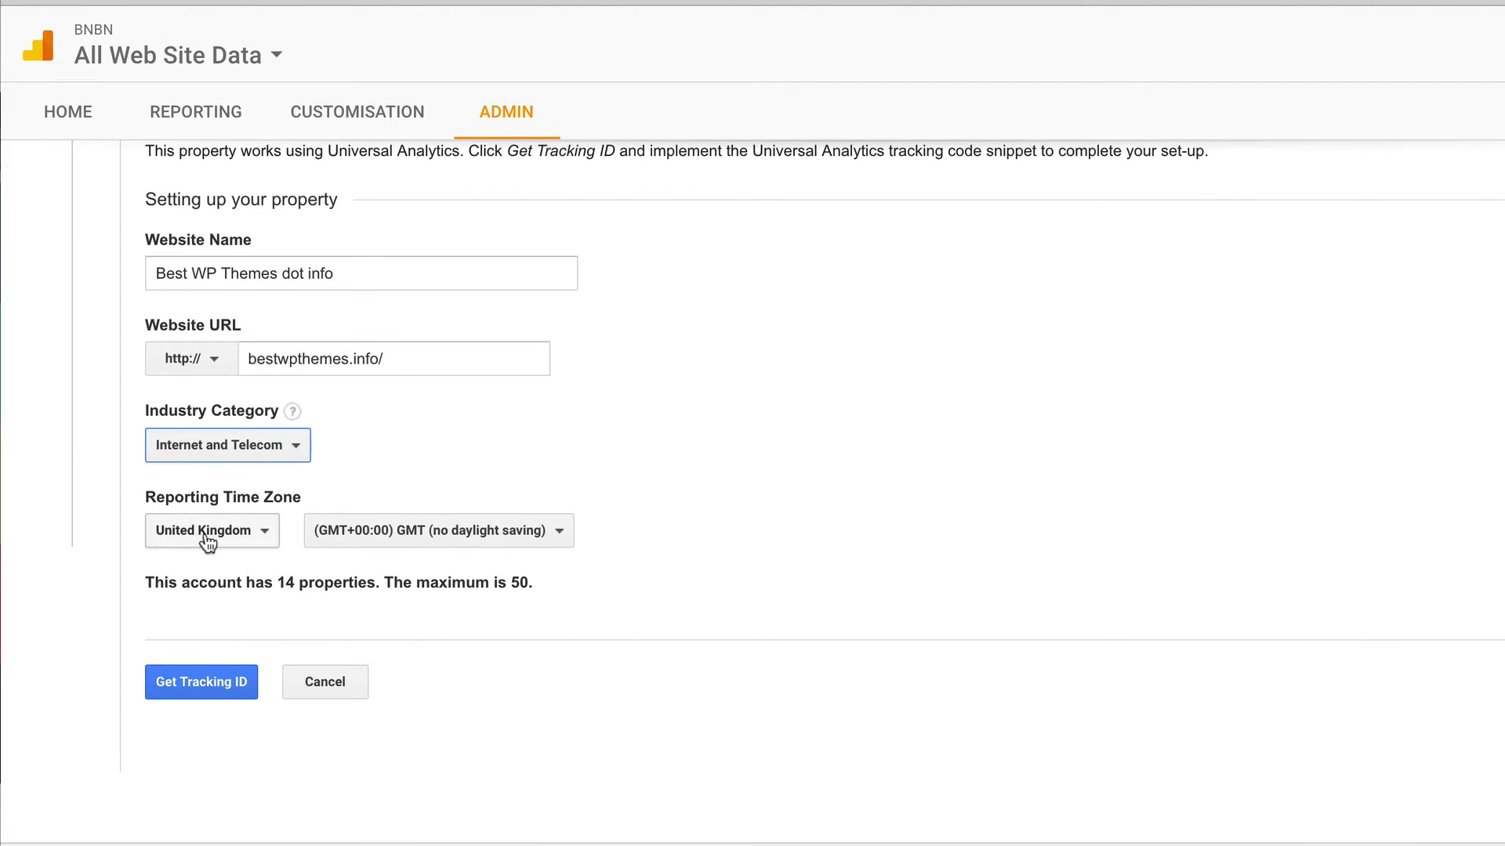
left_click(203, 687)
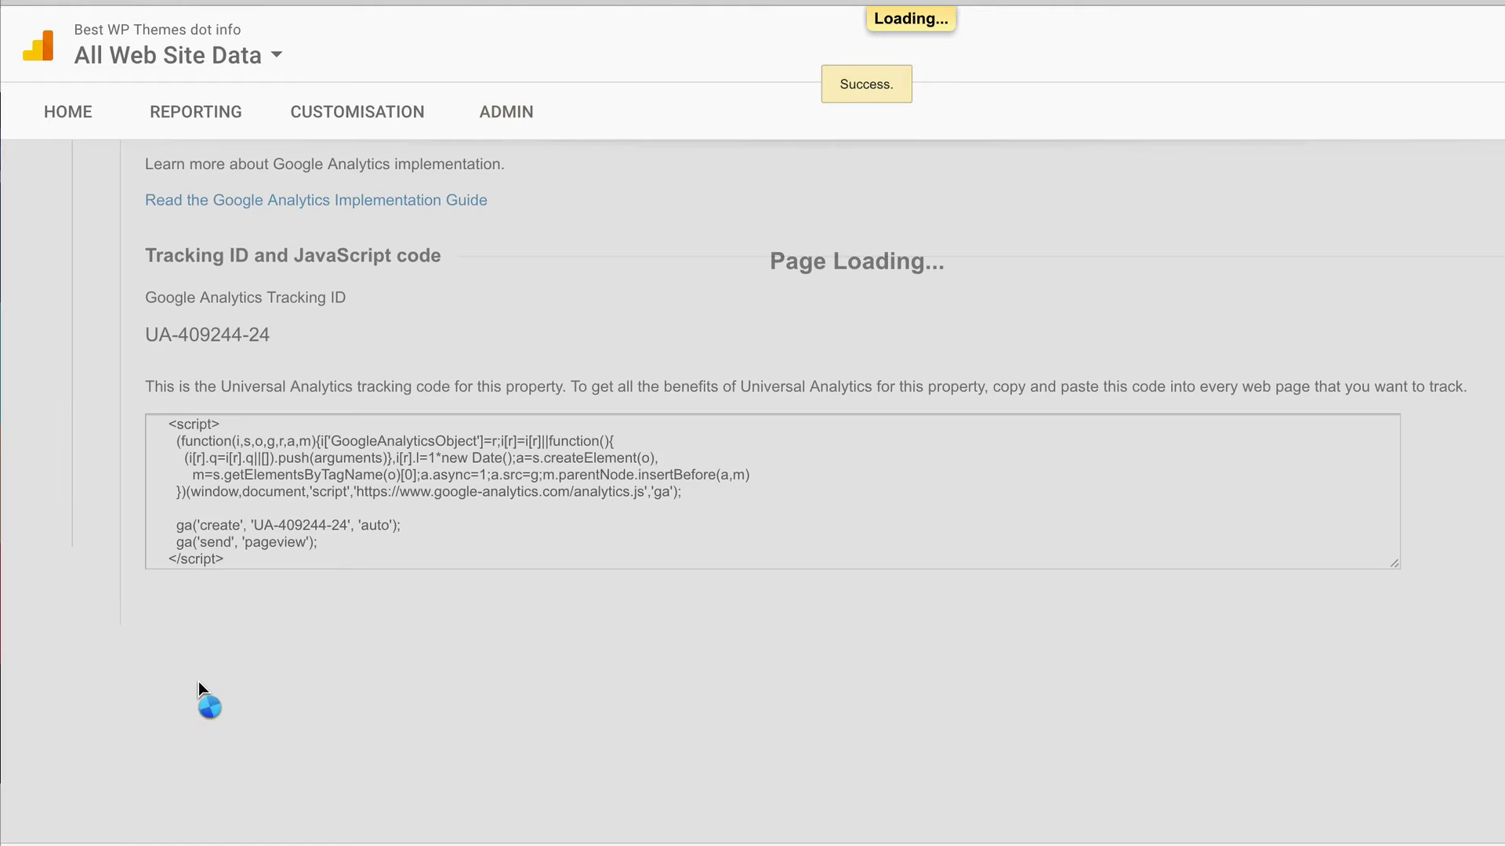
scroll(975, 414, "up", 5)
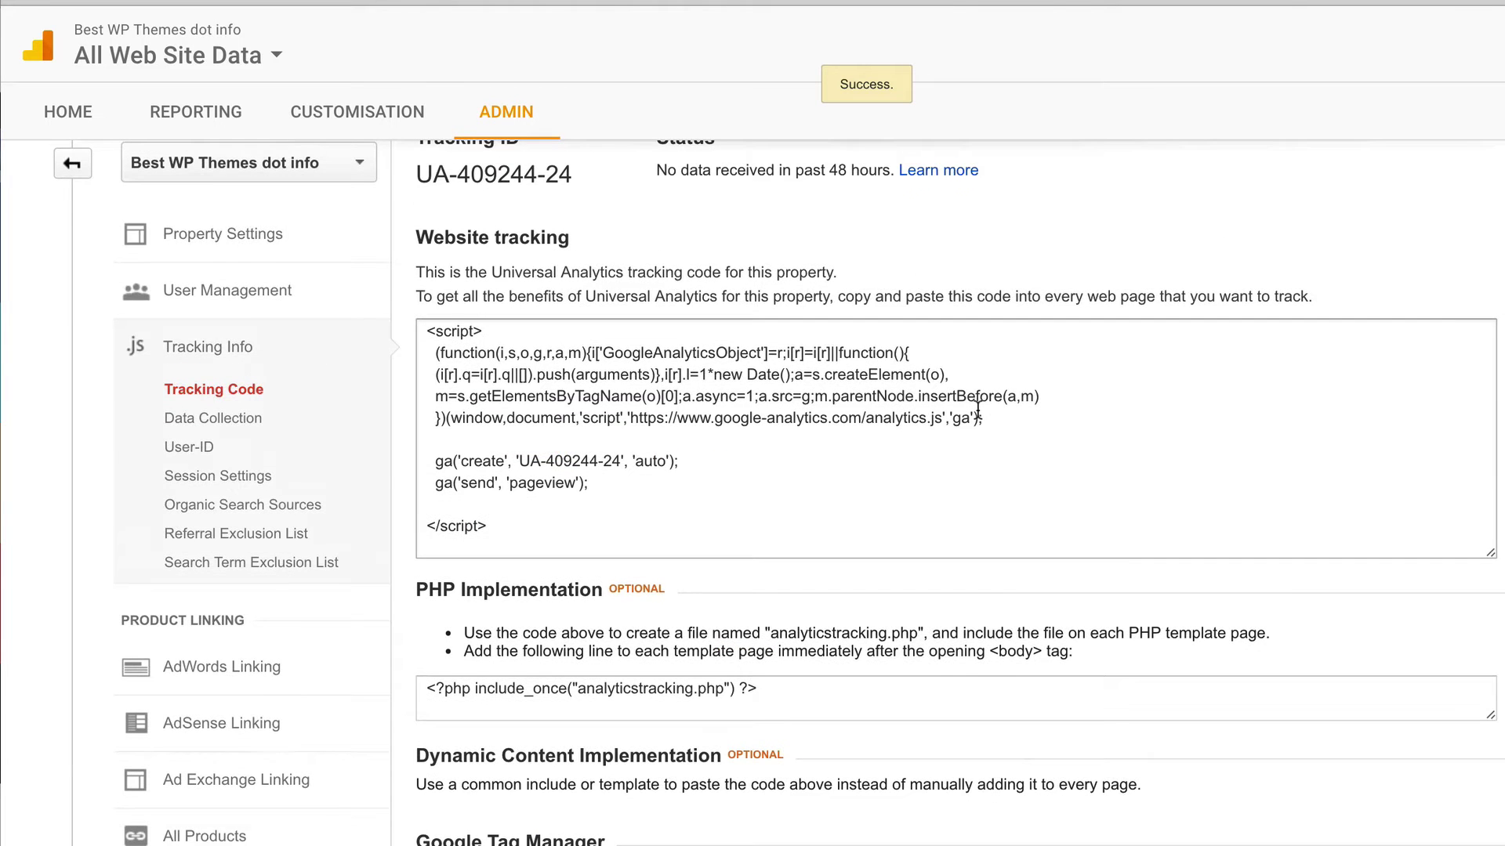
scroll(976, 411, "up", 2)
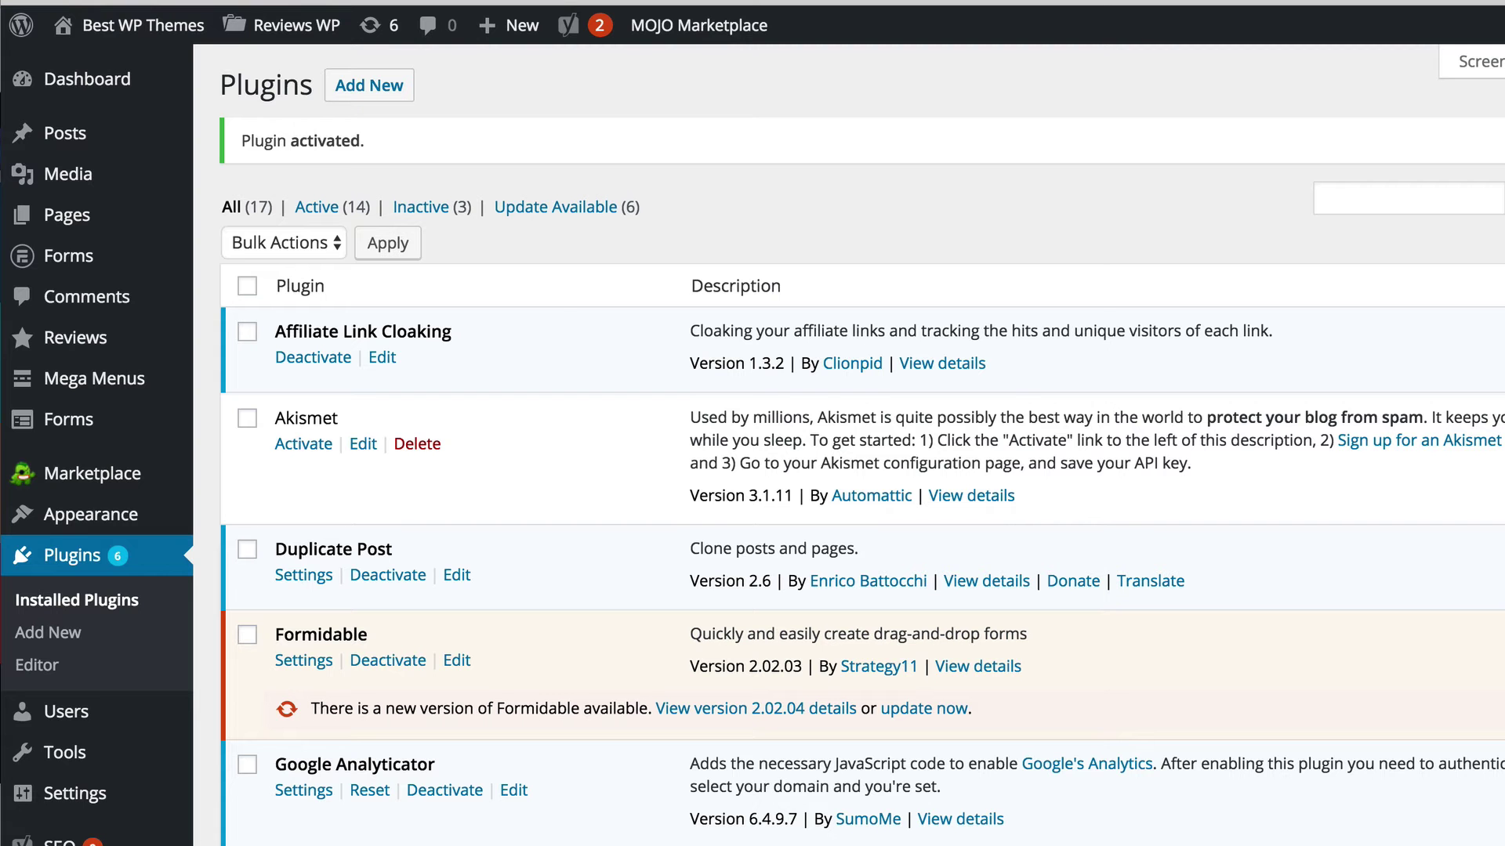
From the Google Analyticator settings page, allow the plugin to access Google Analytics data.
scroll(71, 251, "down", 10)
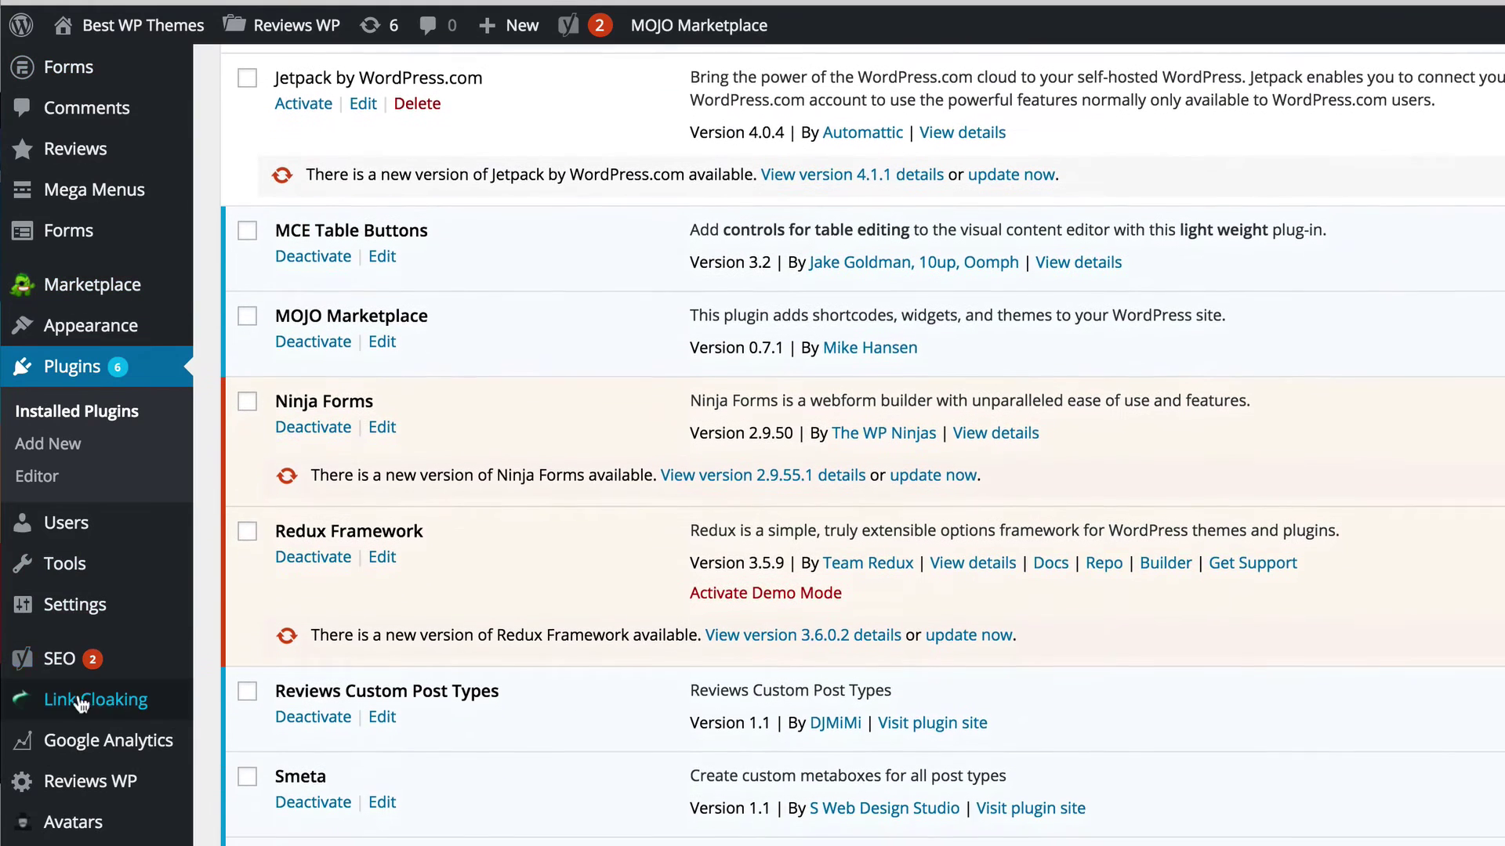
left_click(81, 749)
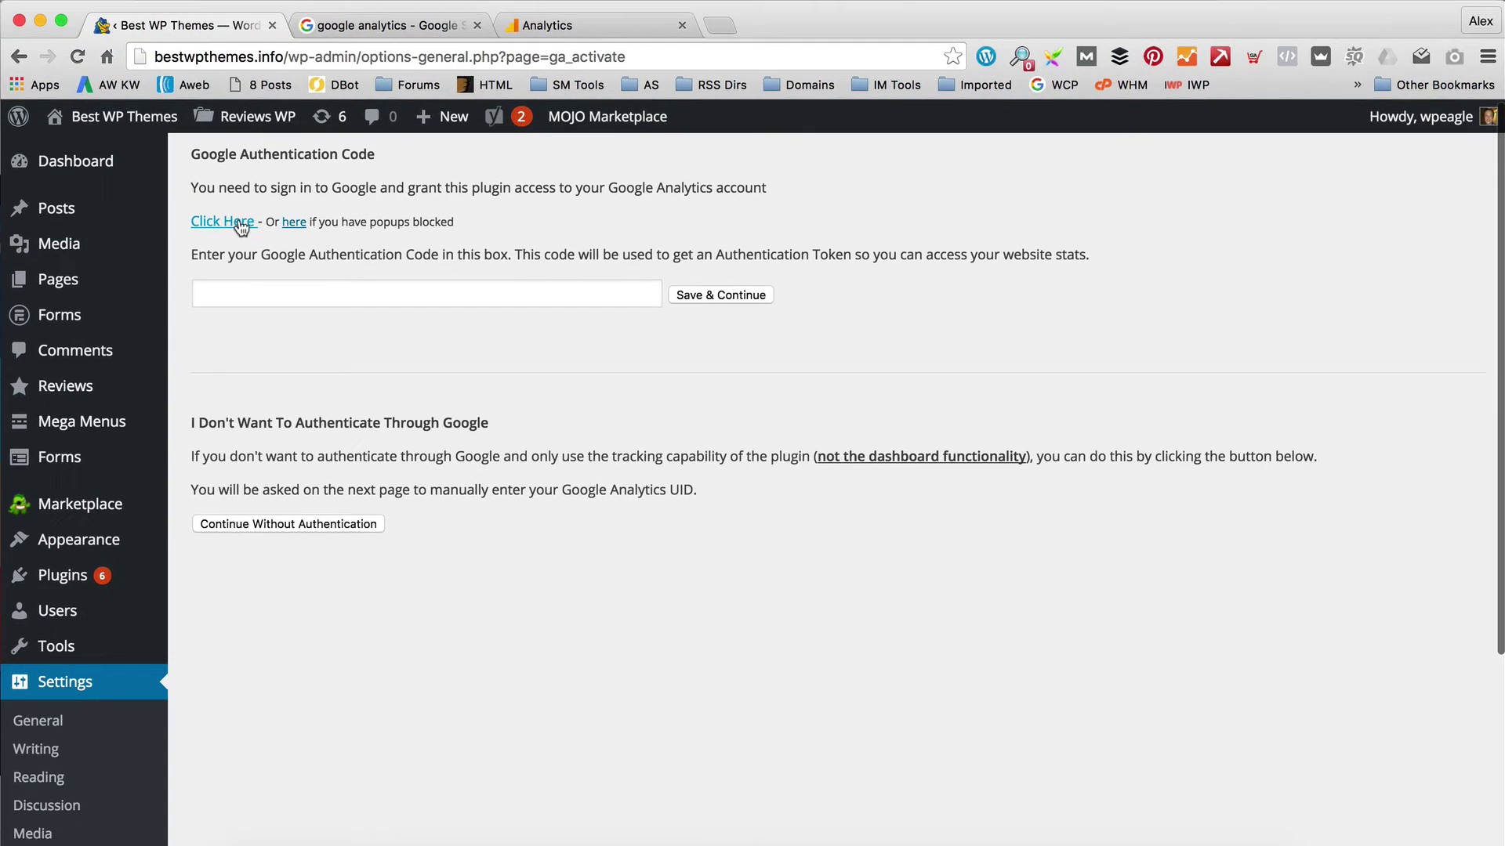
left_click(238, 222)
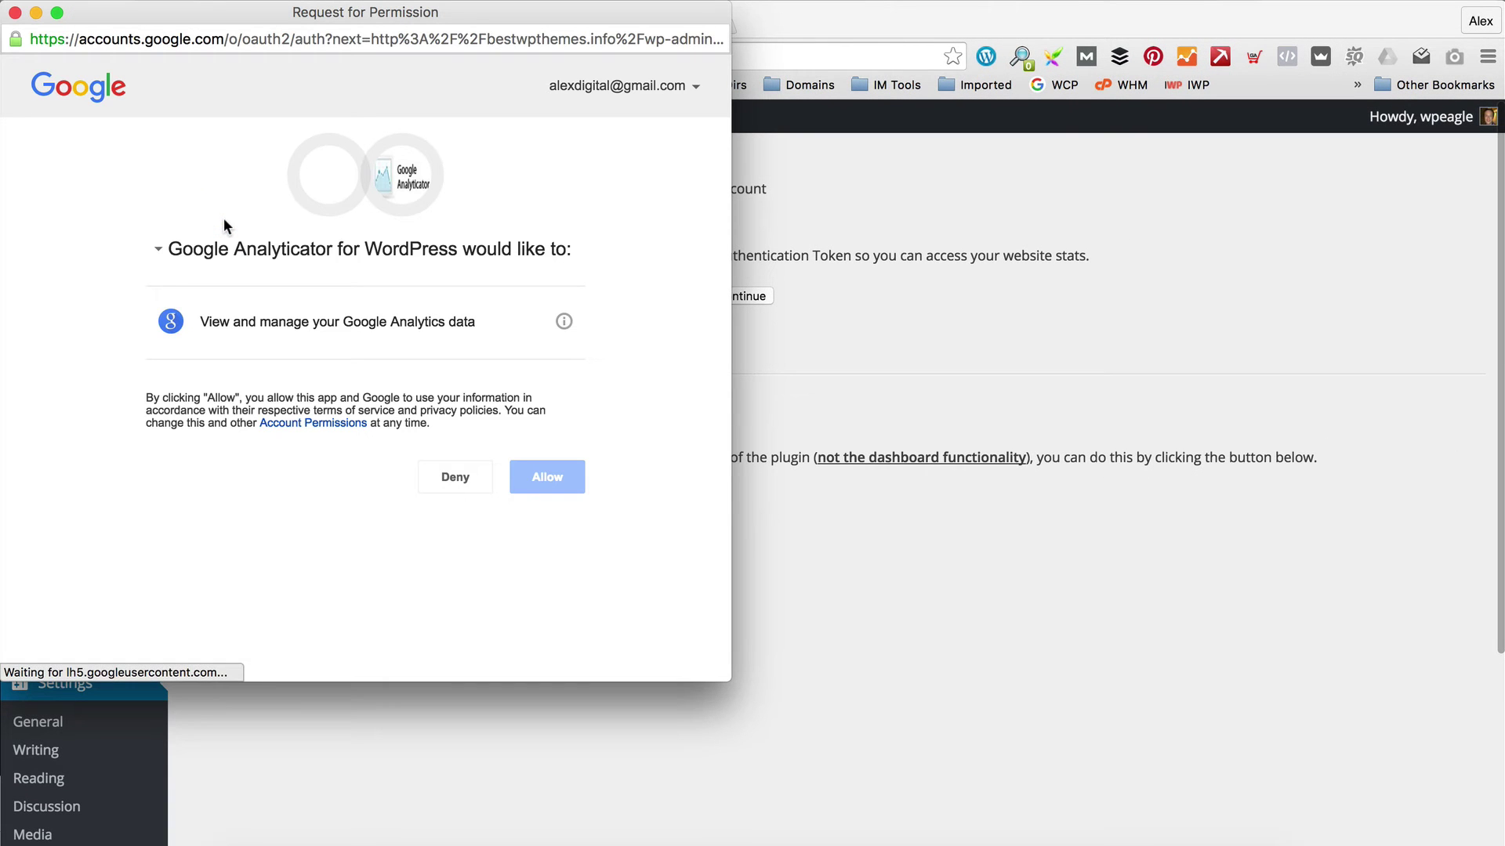
left_click(545, 477)
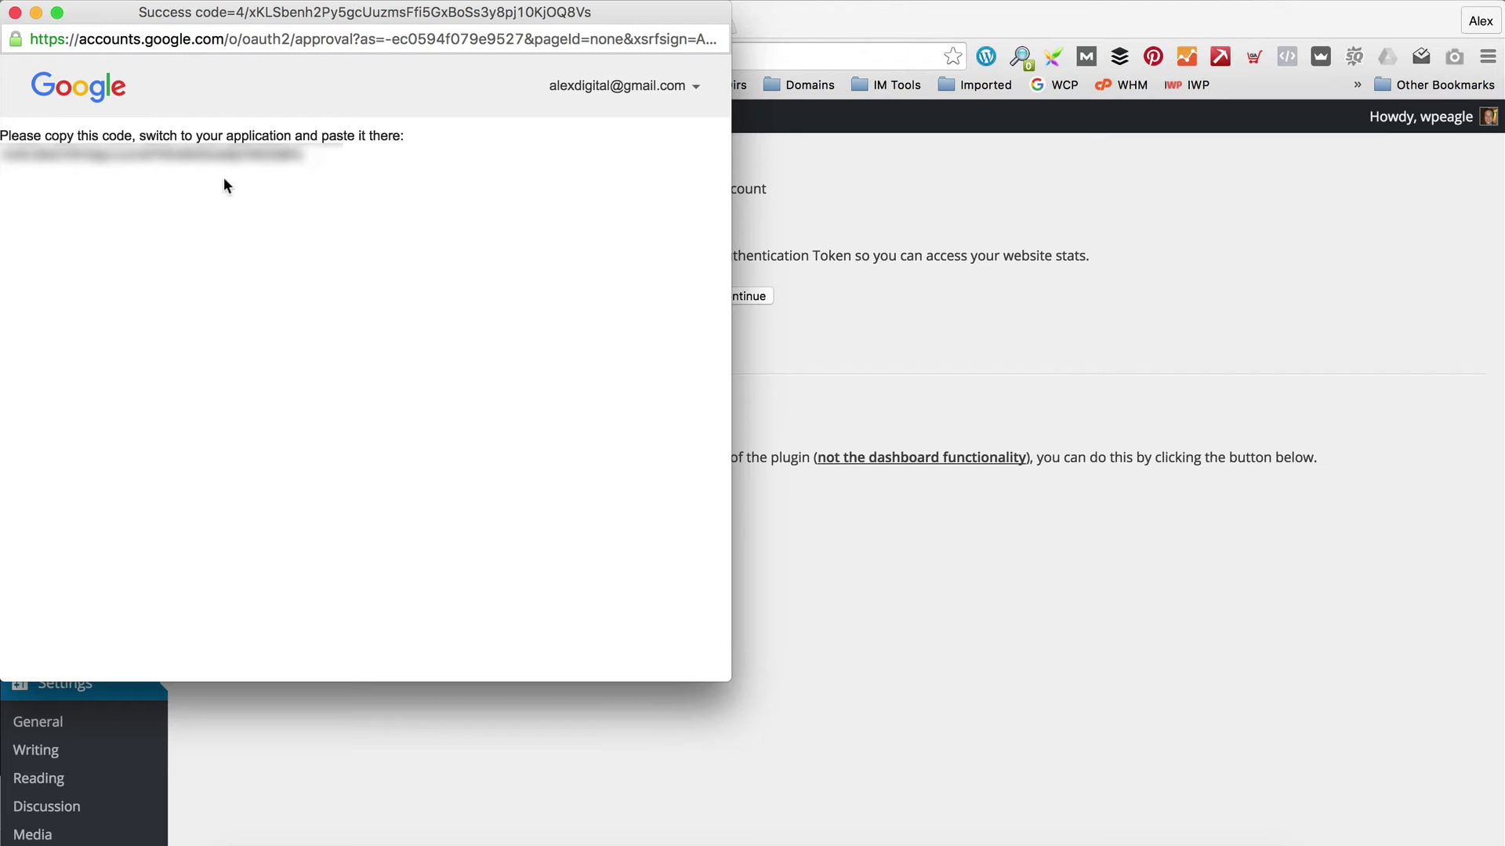
Copy the Google success code into the authentication code field and save.
left_click(224, 162)
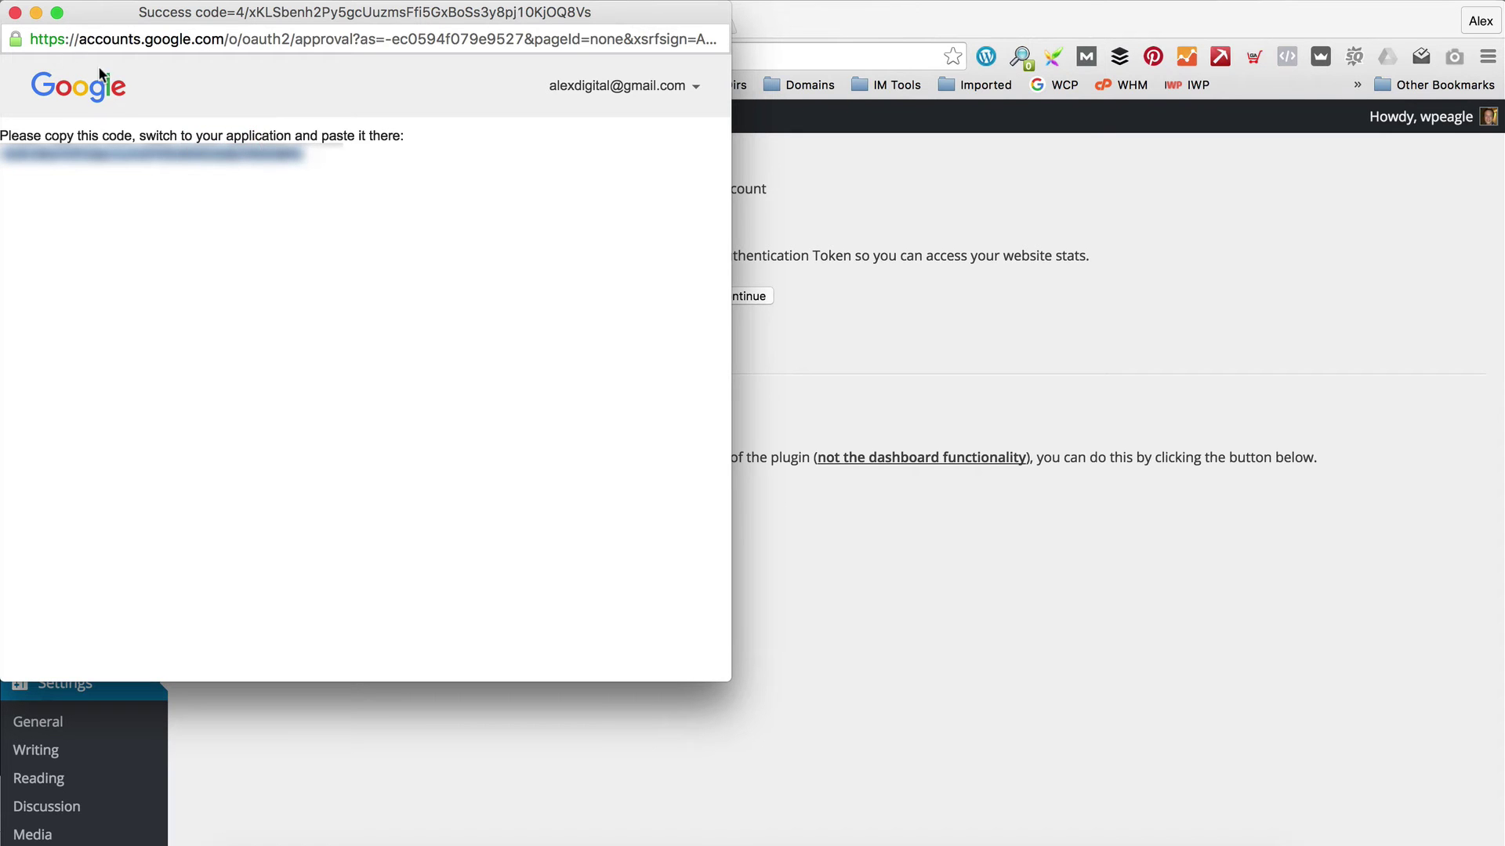
left_click(15, 12)
left_click(514, 295)
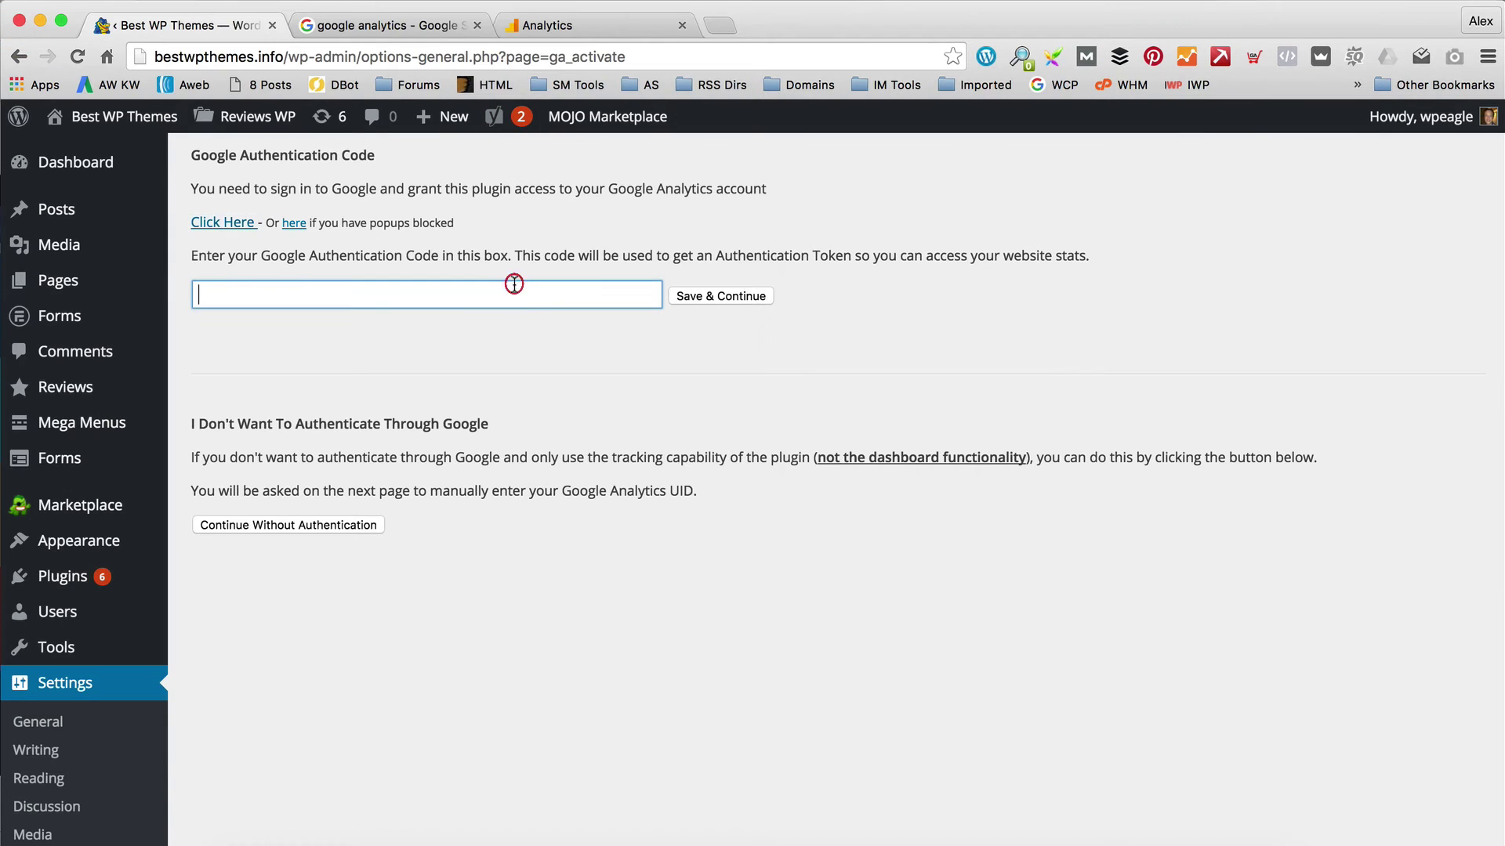
key("super+v")
left_click(715, 296)
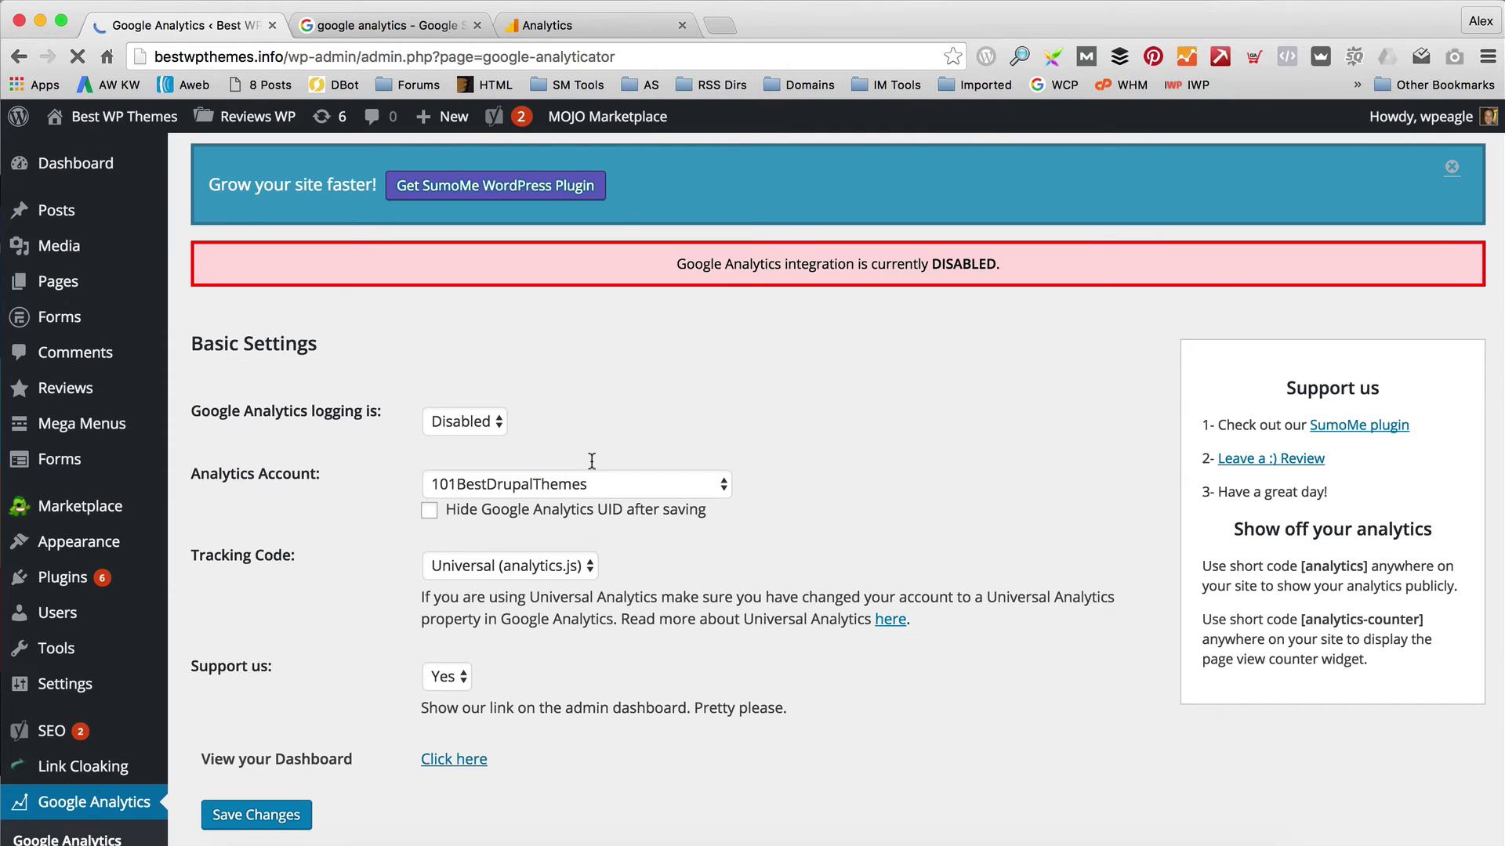
Set Google Analytics logging to Enabled.
scroll(731, 339, "down", 1)
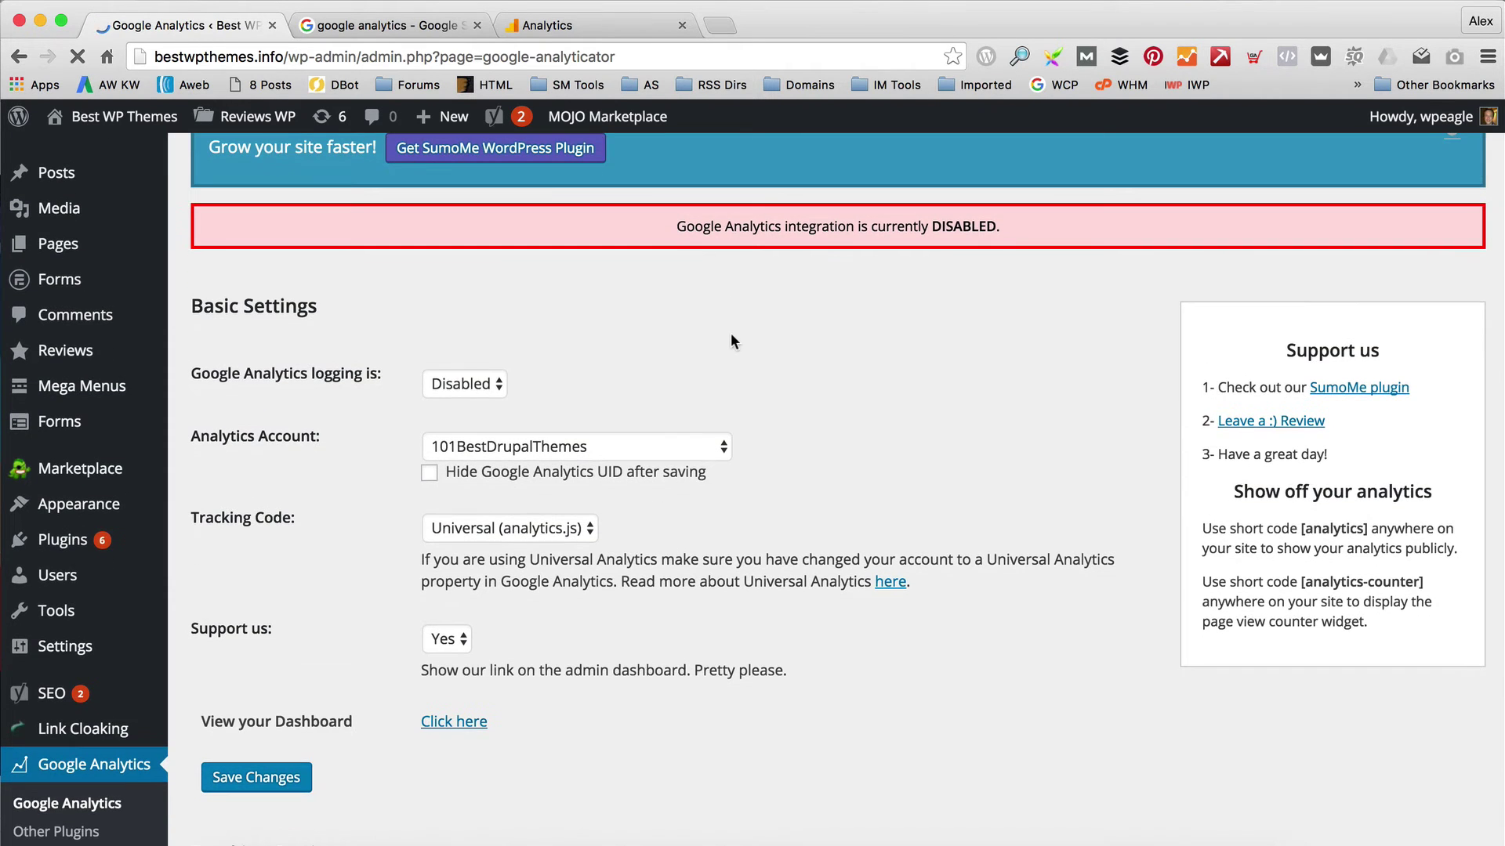
left_click(443, 382)
left_click(468, 367)
Choose Best WP Themes dot info as the Analytics account.
scroll(619, 329, "down", 3)
left_click(552, 302)
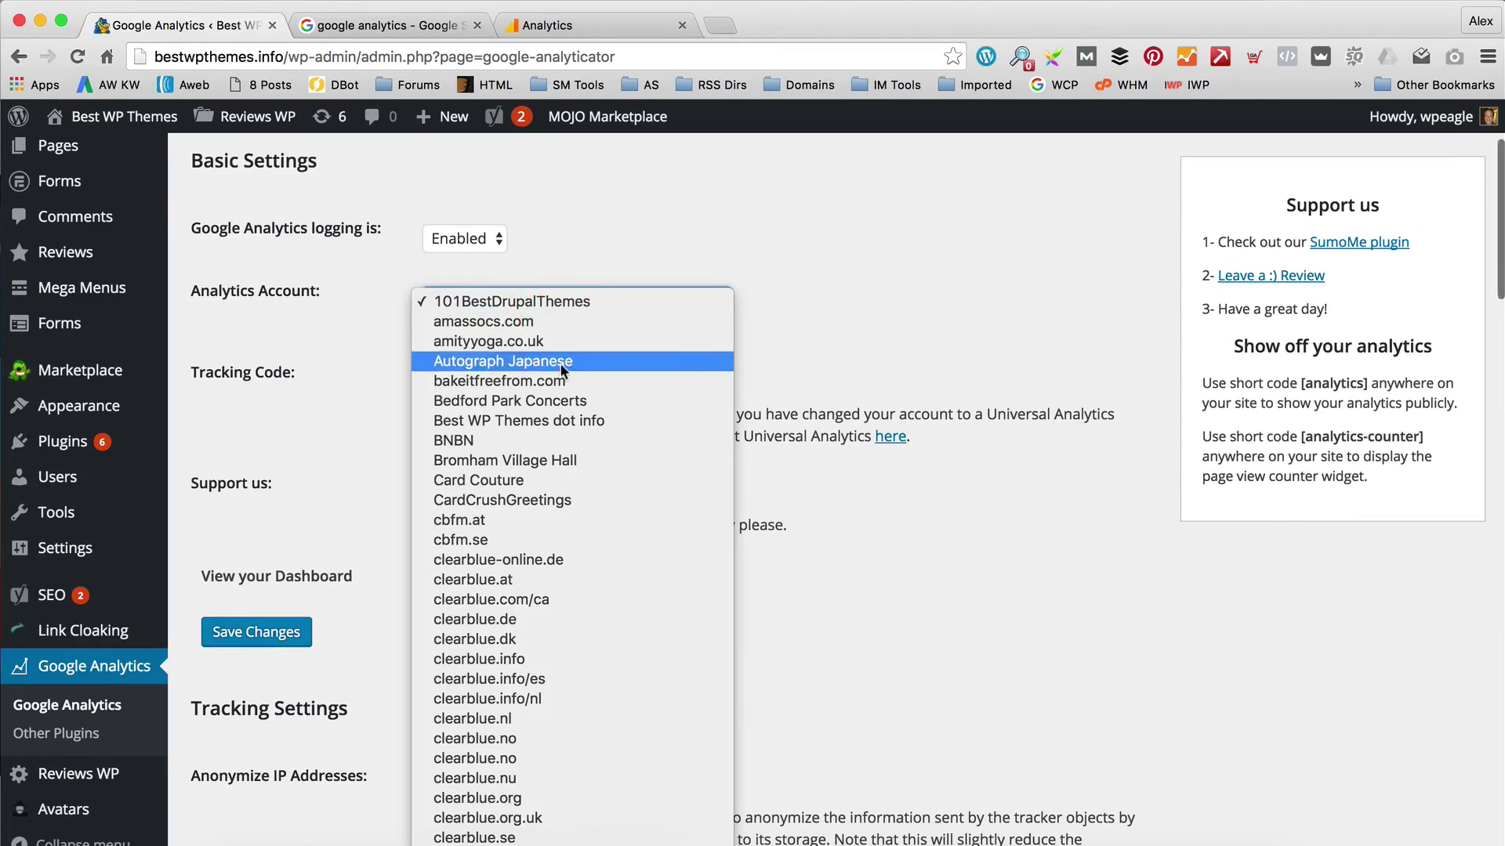
scroll(561, 377, "down", 5)
scroll(561, 378, "down", 20)
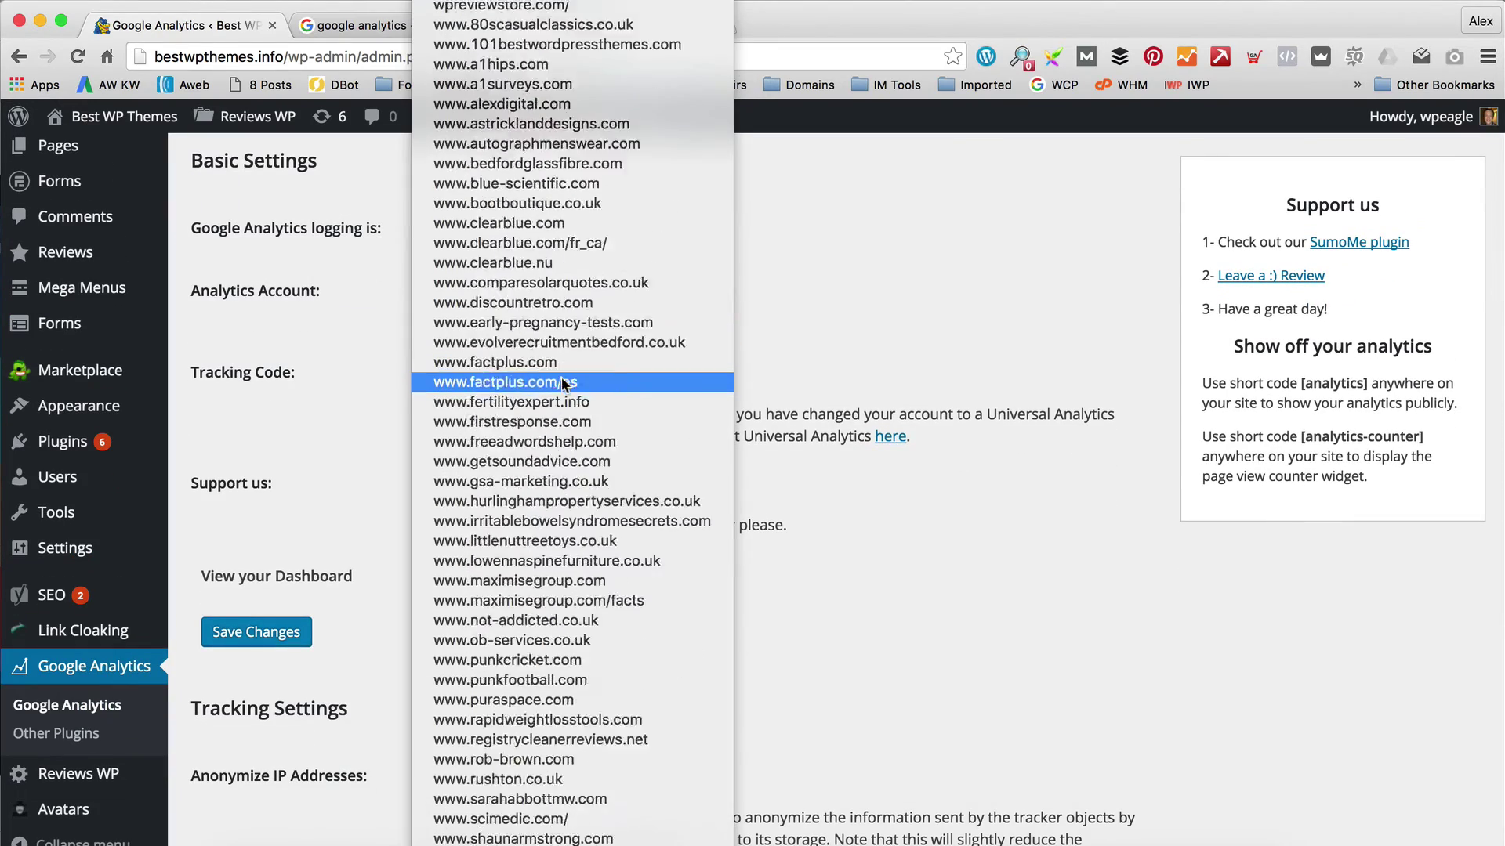
scroll(561, 378, "up", 15)
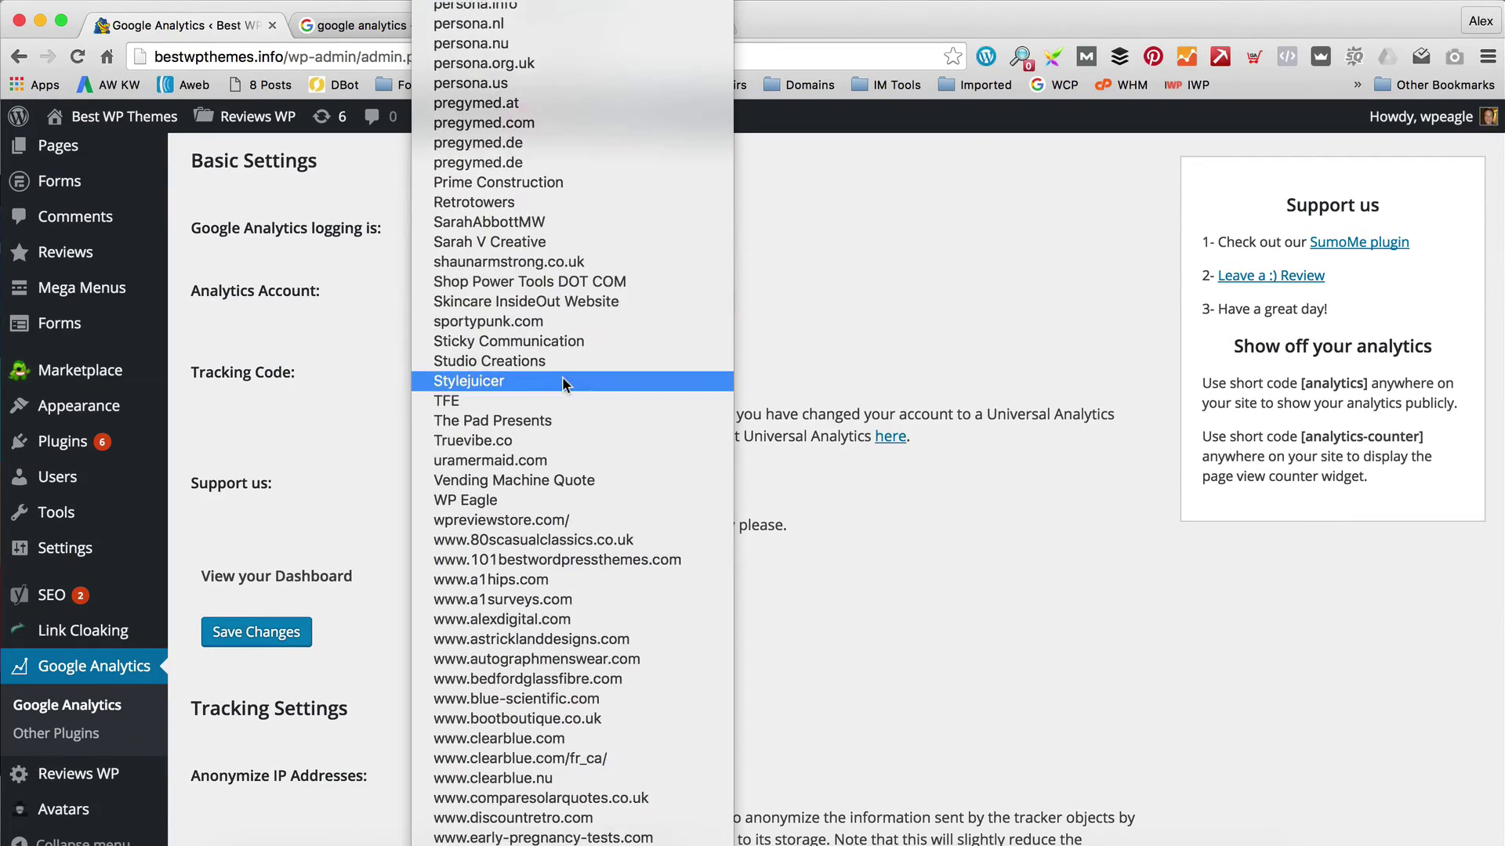
scroll(561, 378, "up", 20)
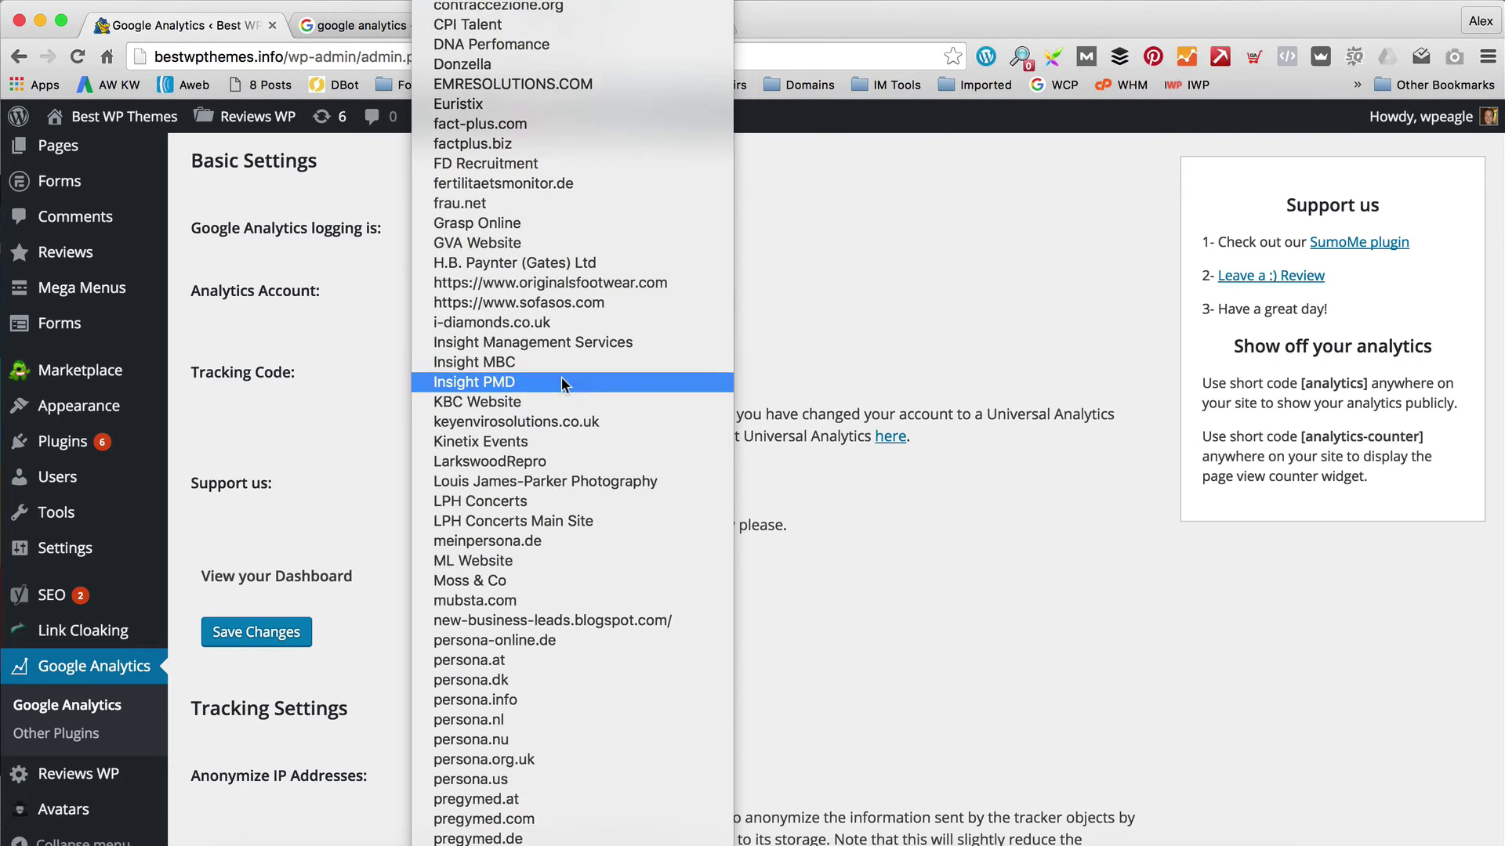
scroll(561, 378, "up", 8)
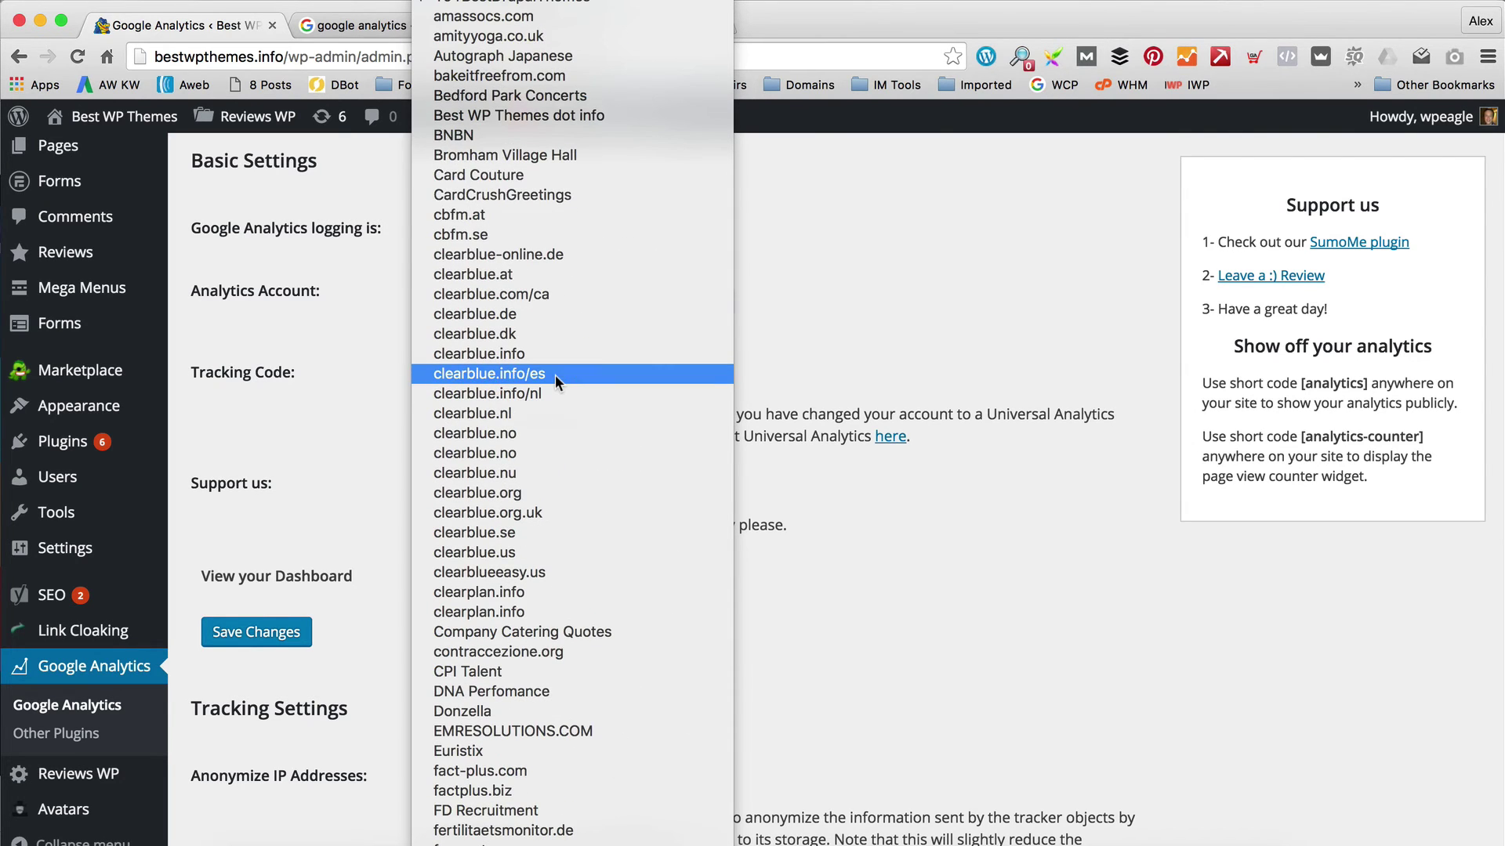
left_click(576, 125)
key("b")
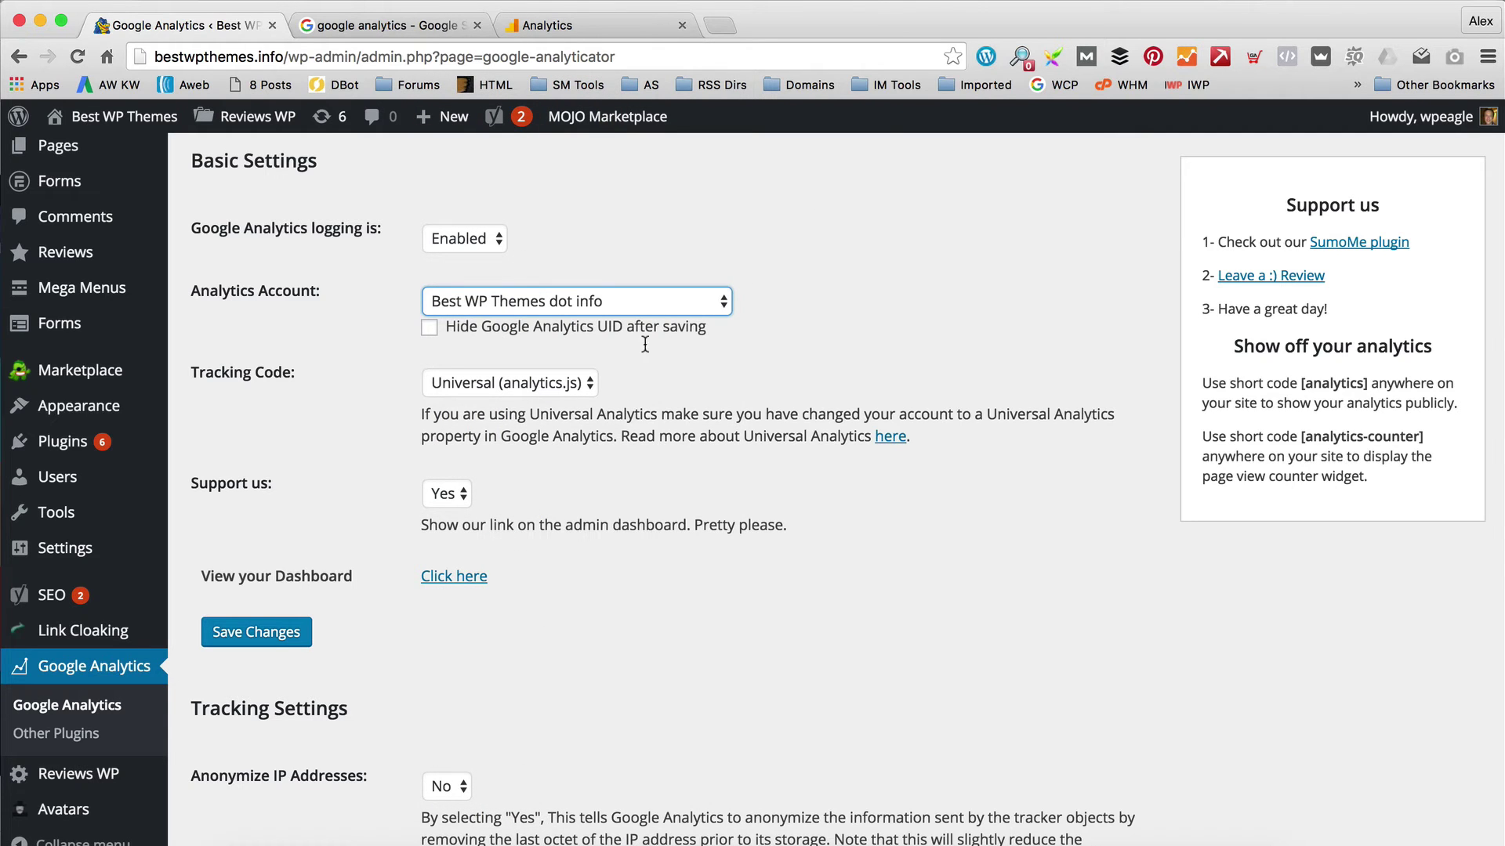
scroll(688, 387, "down", 5)
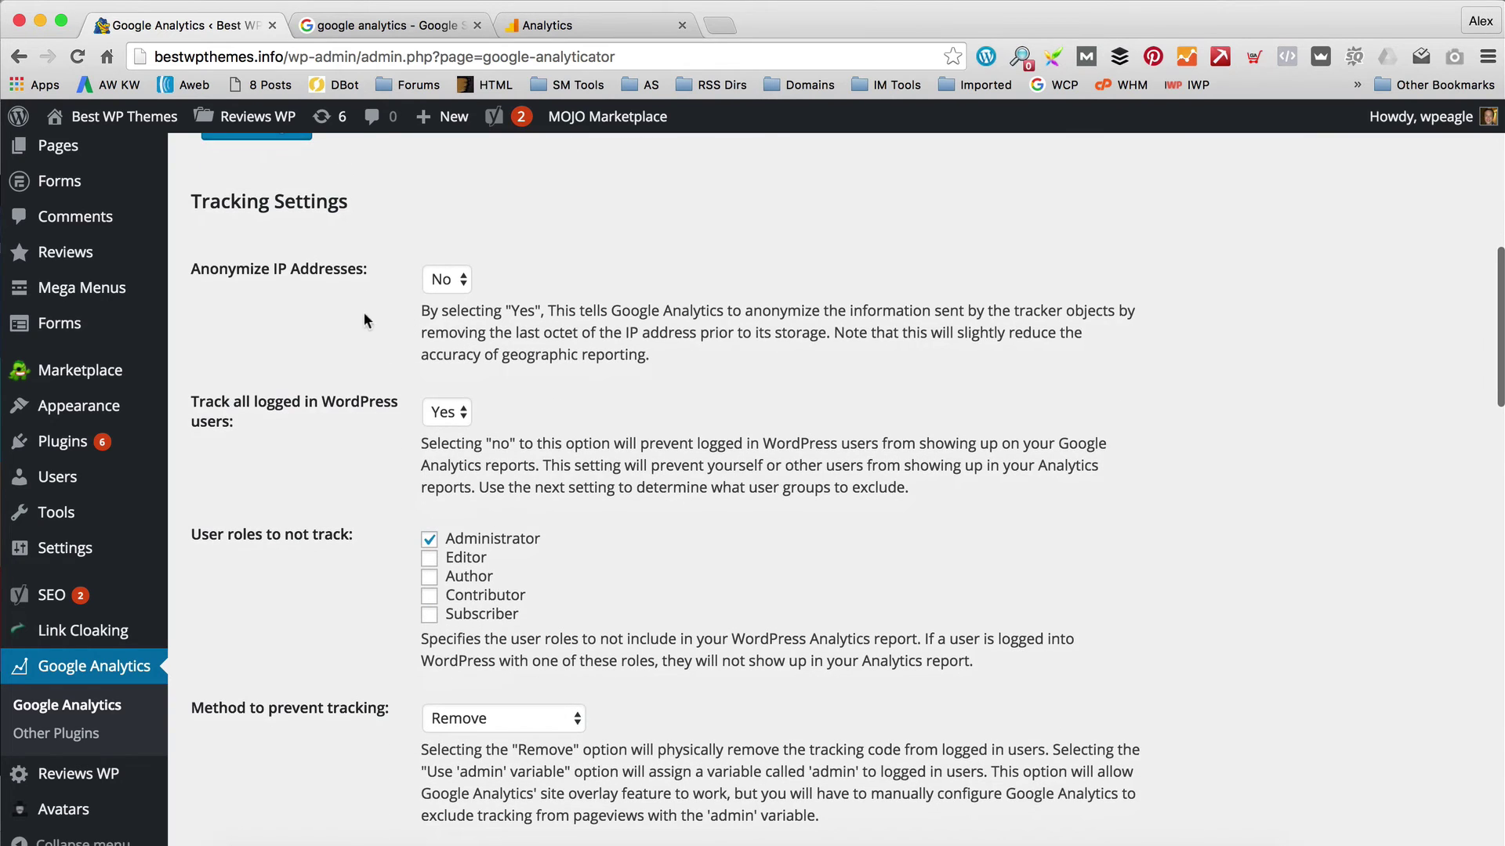
Click Save Changes at the bottom of the Google Analyticator settings page.
scroll(528, 470, "down", 3)
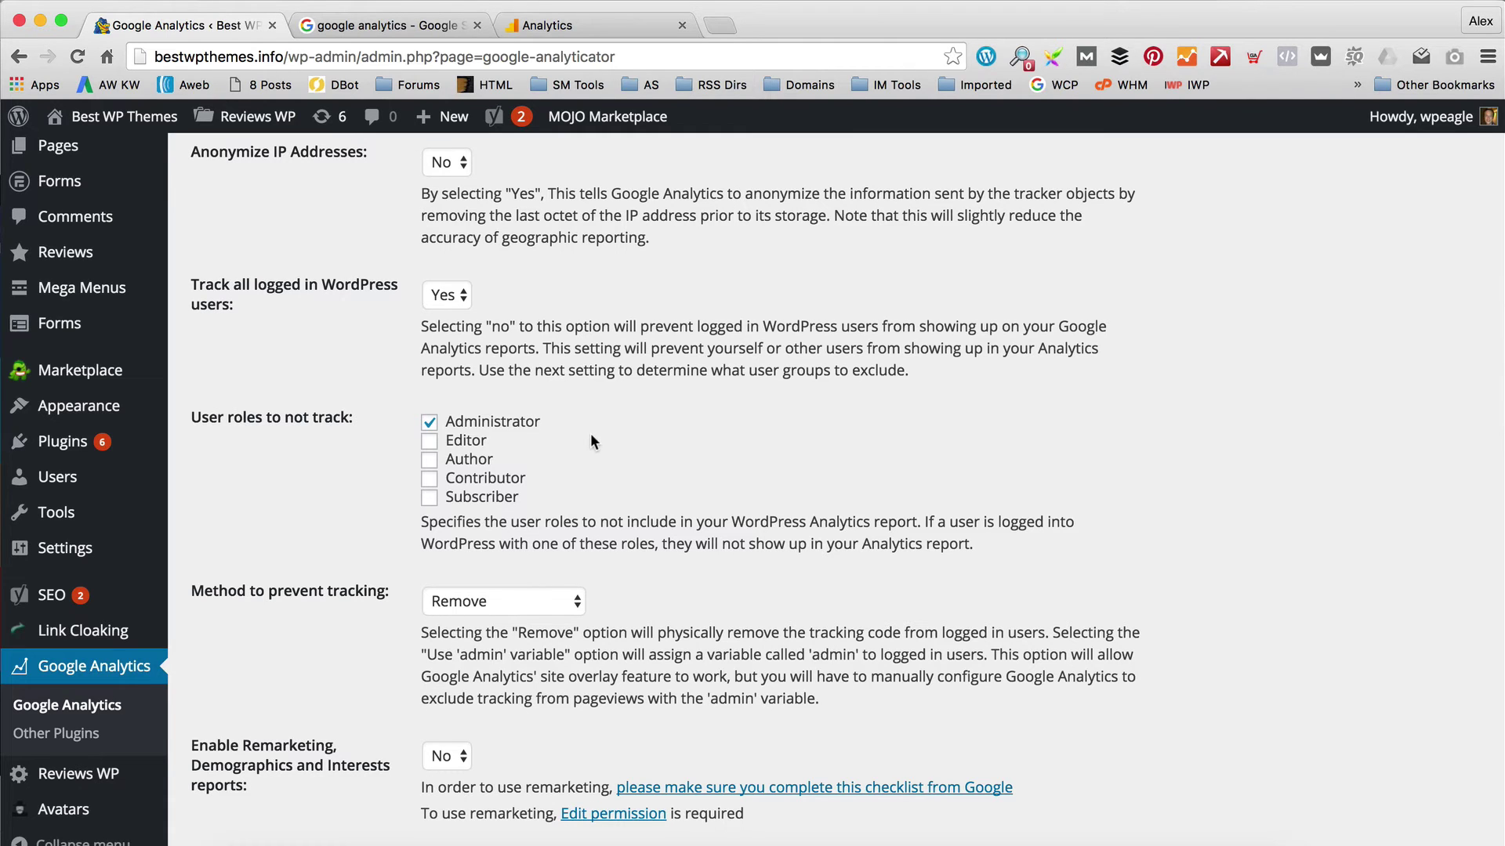
scroll(593, 443, "down", 1)
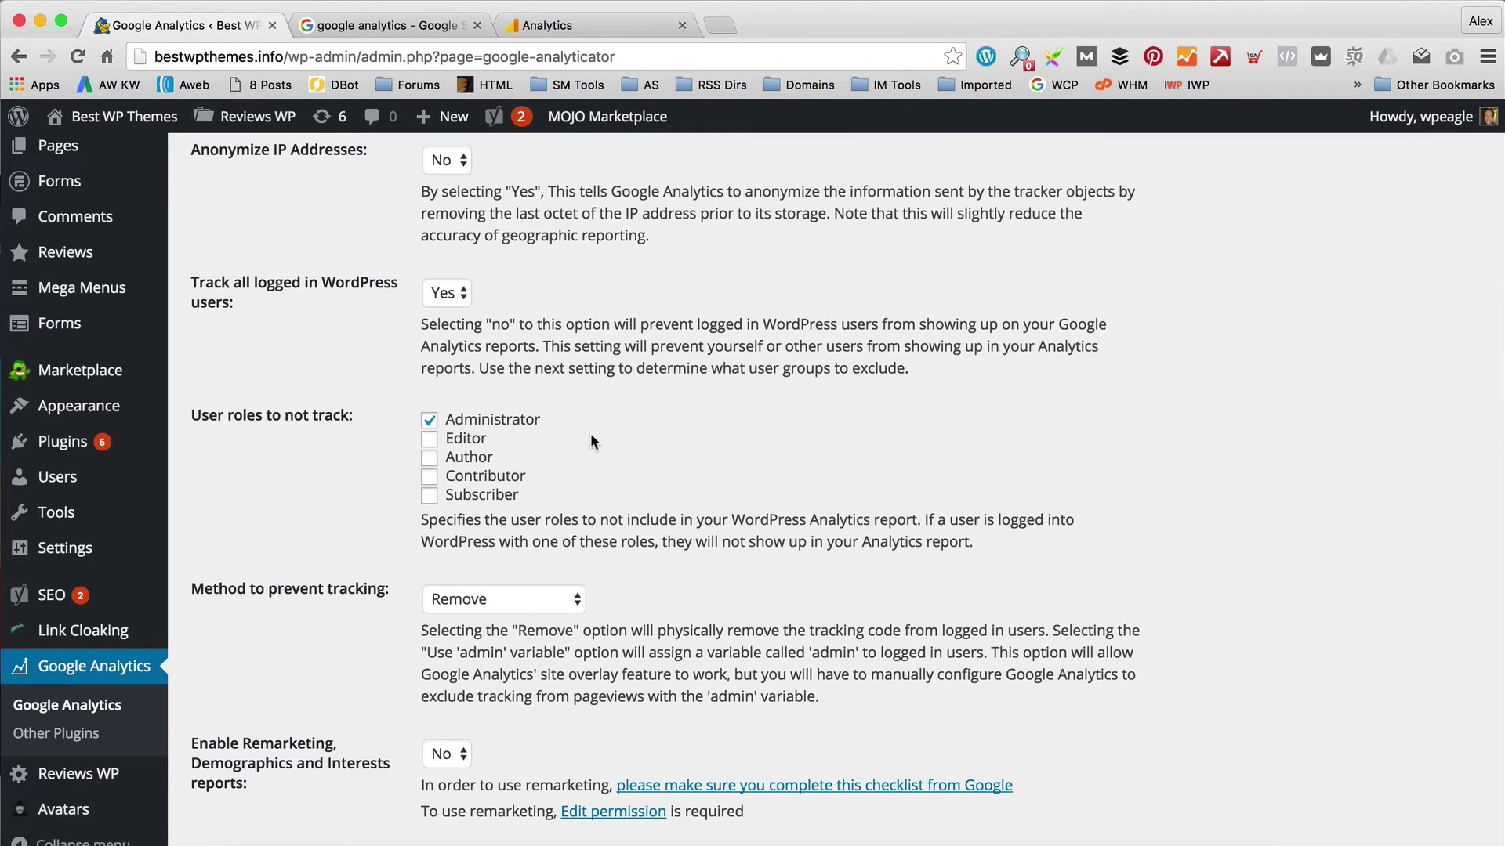
scroll(587, 441, "down", 5)
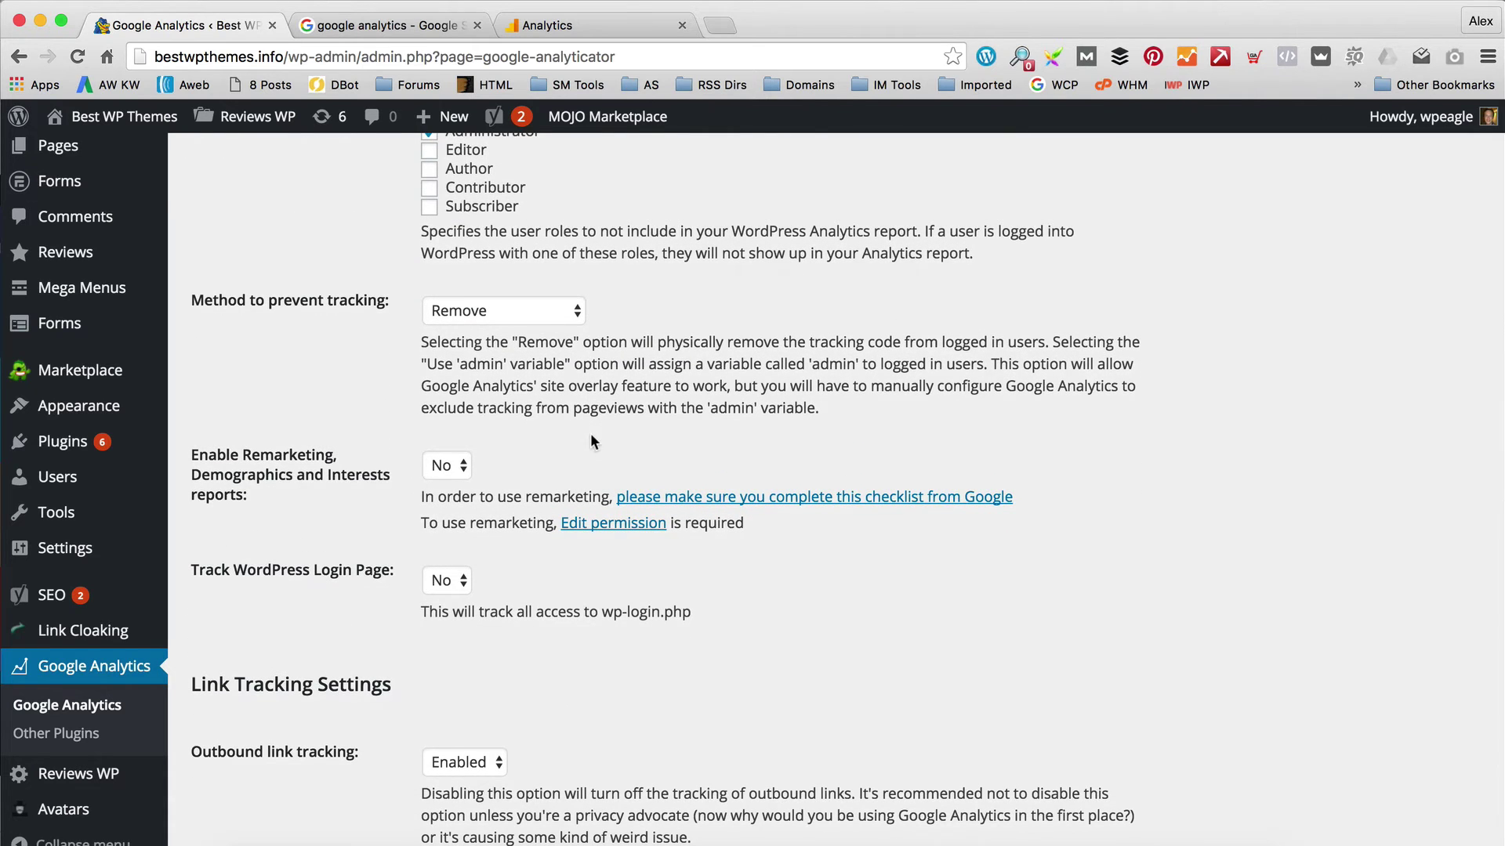
scroll(590, 435, "down", 1)
scroll(562, 405, "down", 3)
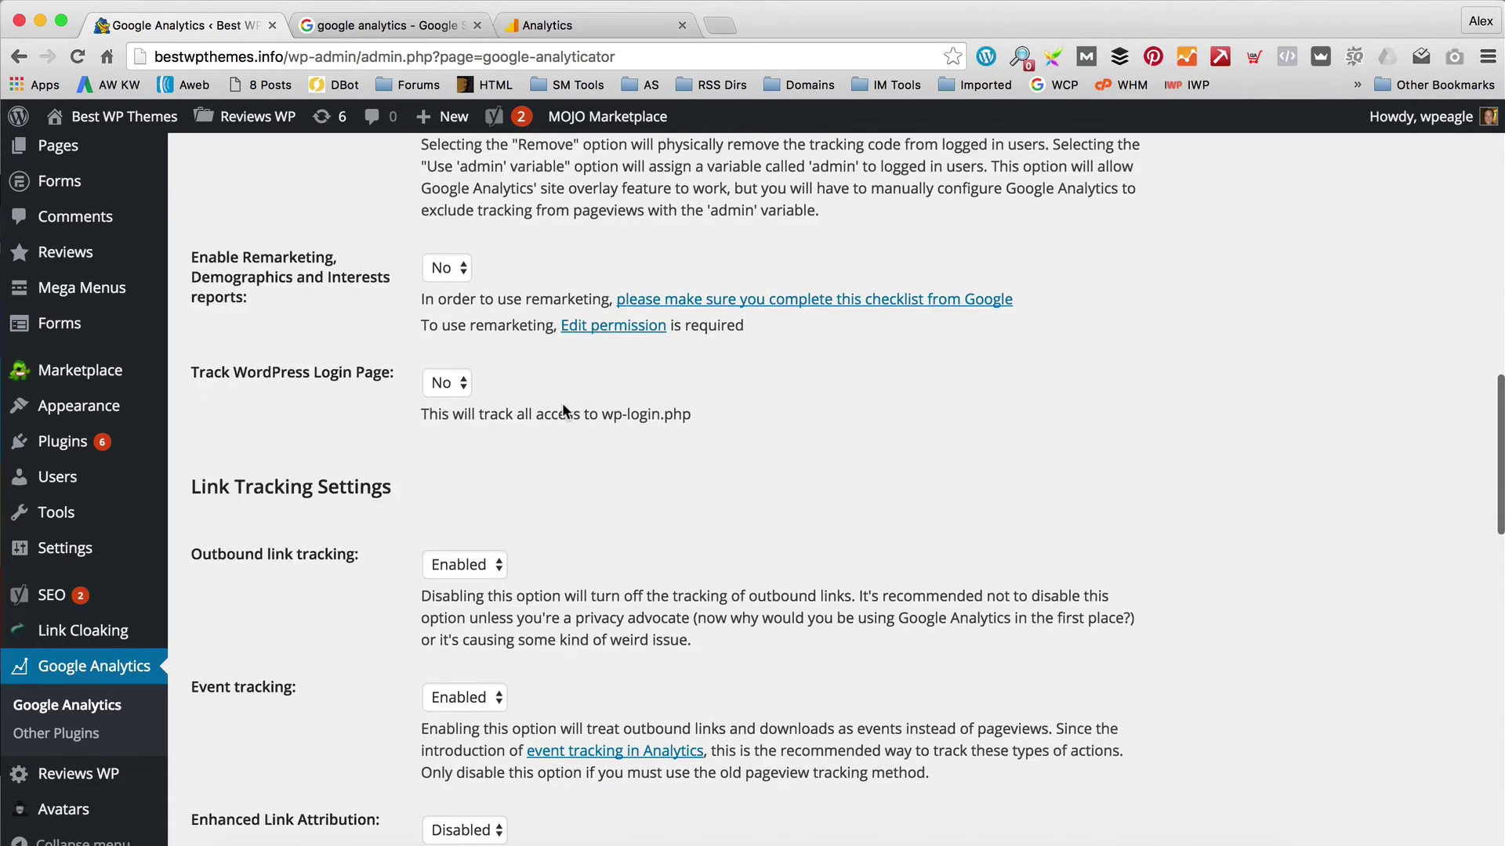
scroll(562, 412, "down", 2)
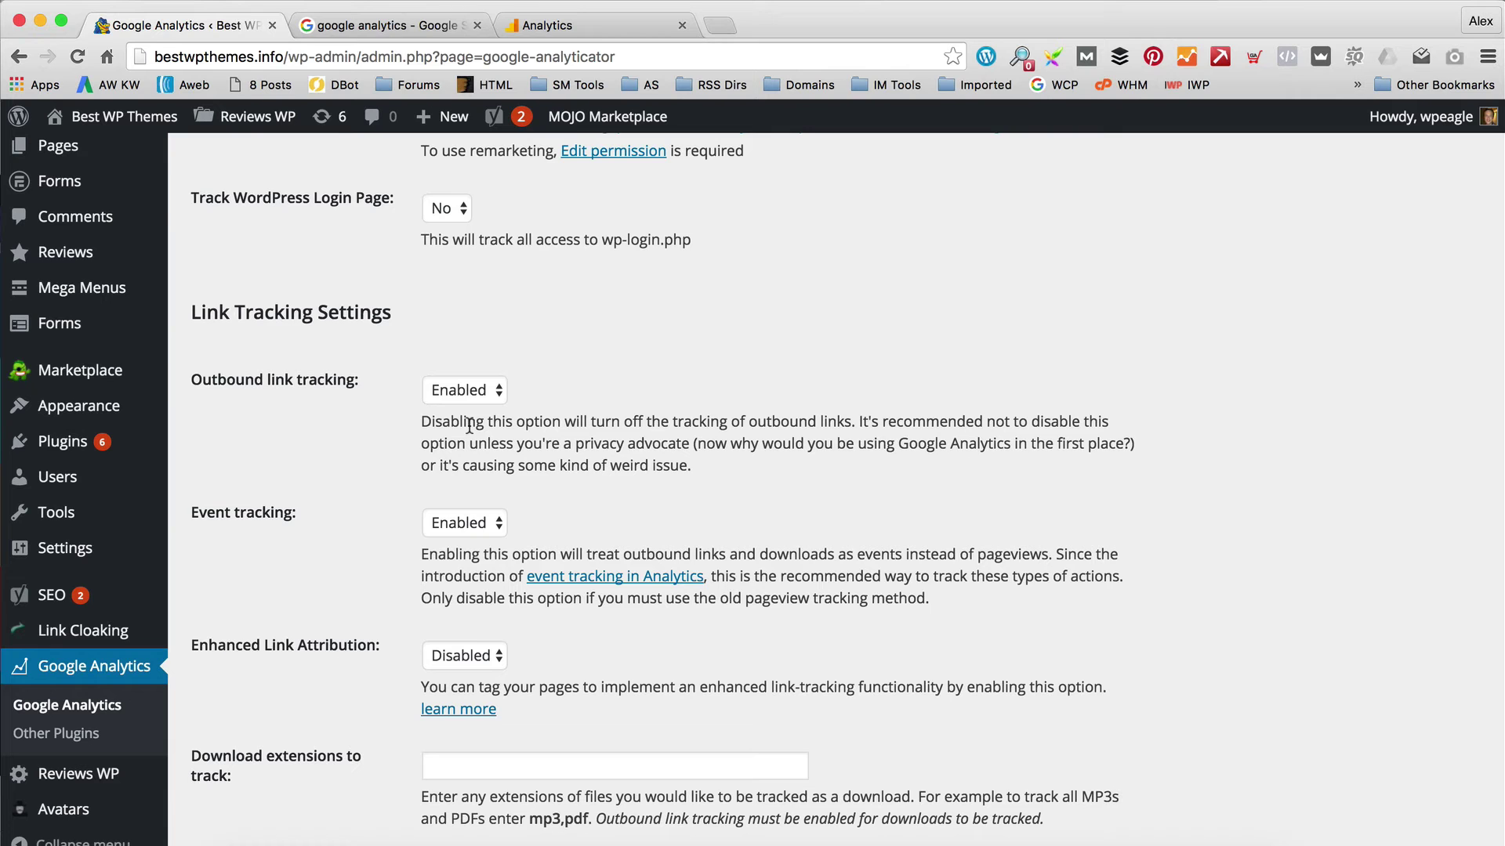
scroll(536, 432, "down", 6)
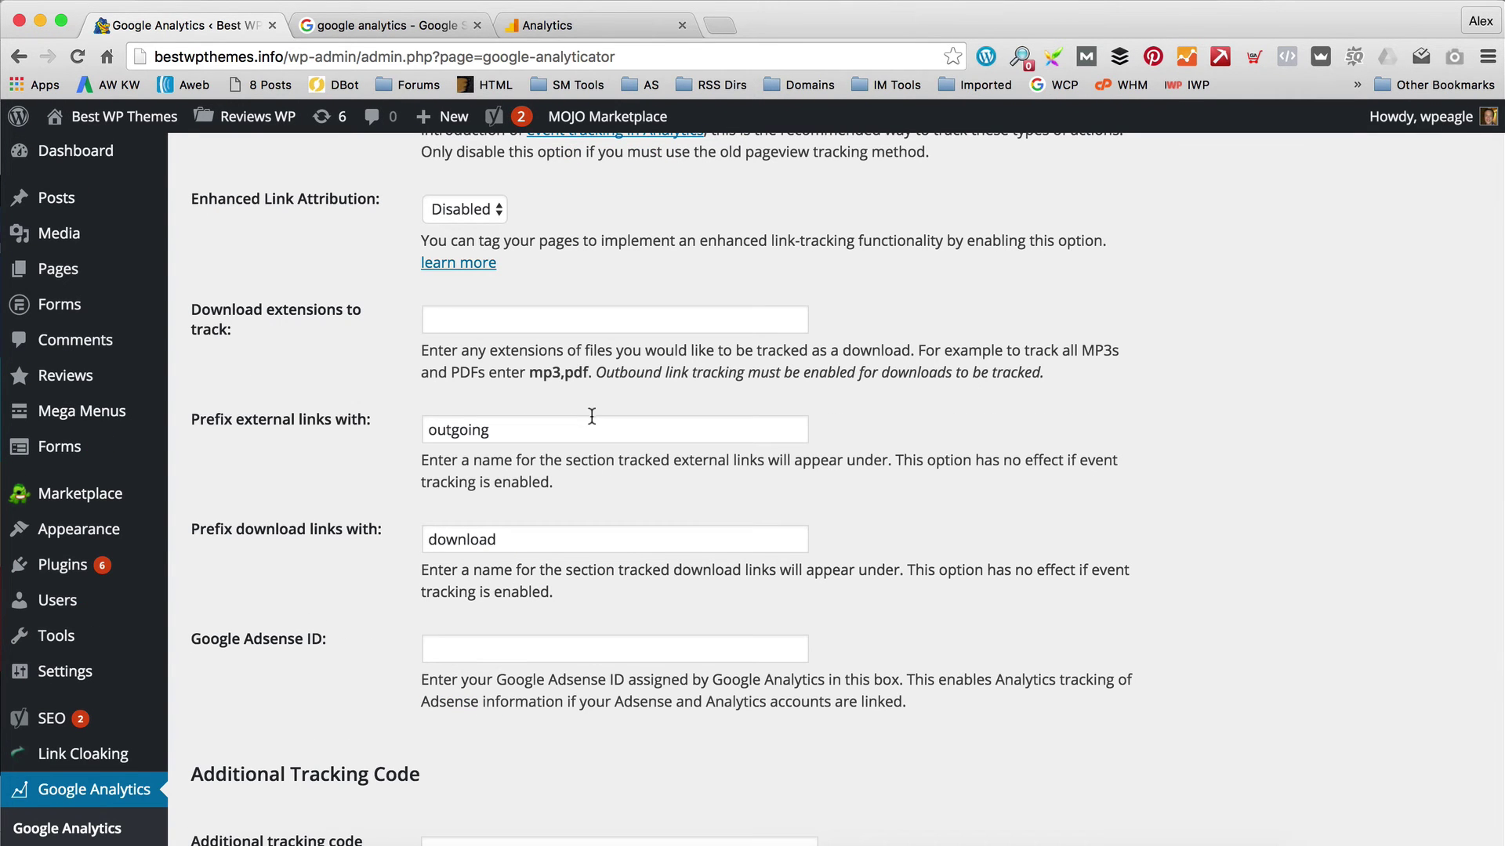
scroll(592, 417, "down", 13)
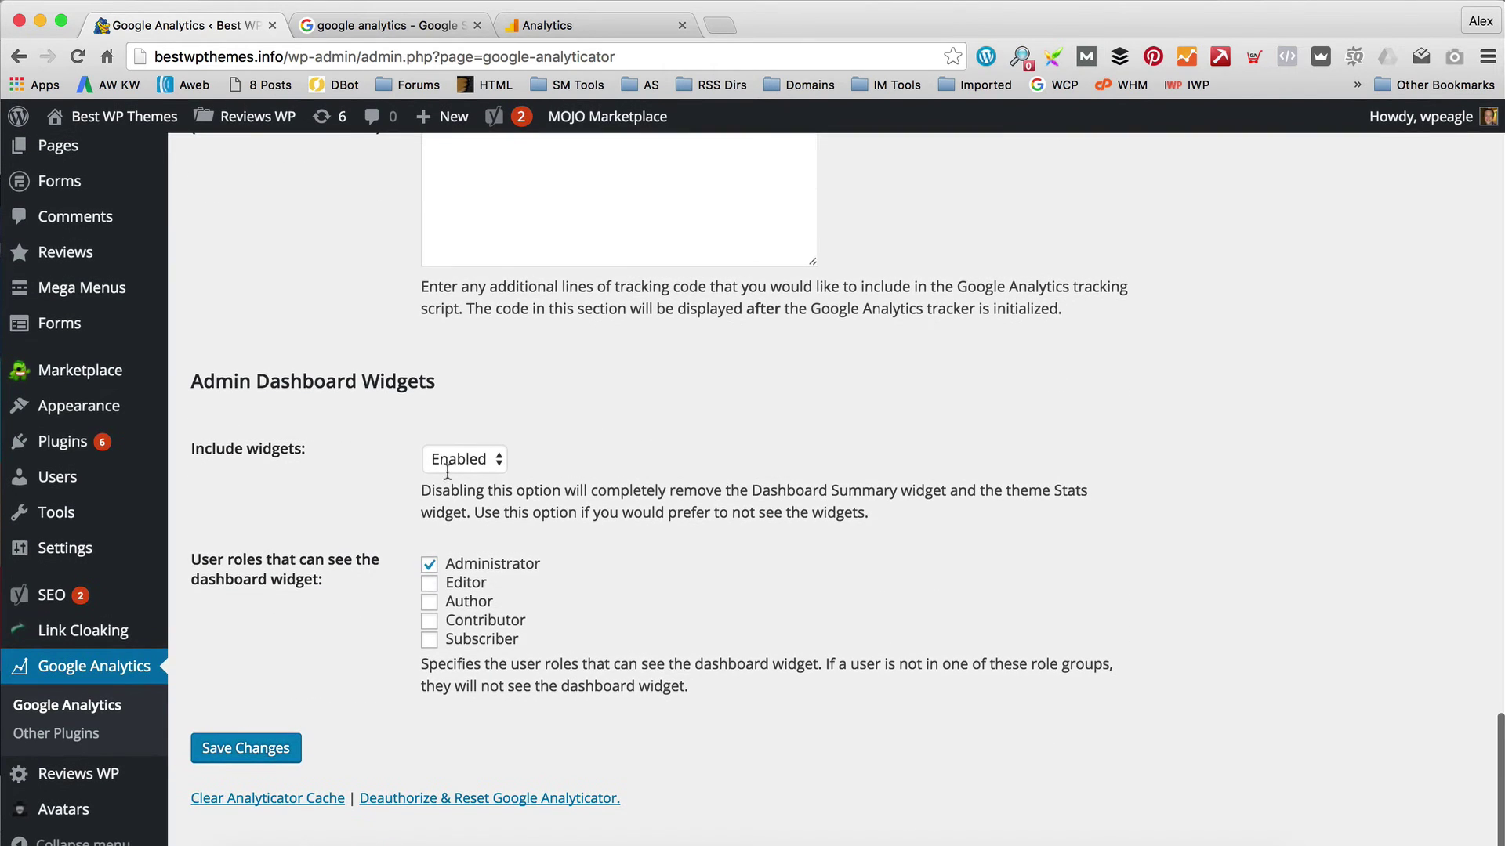
left_click(265, 749)
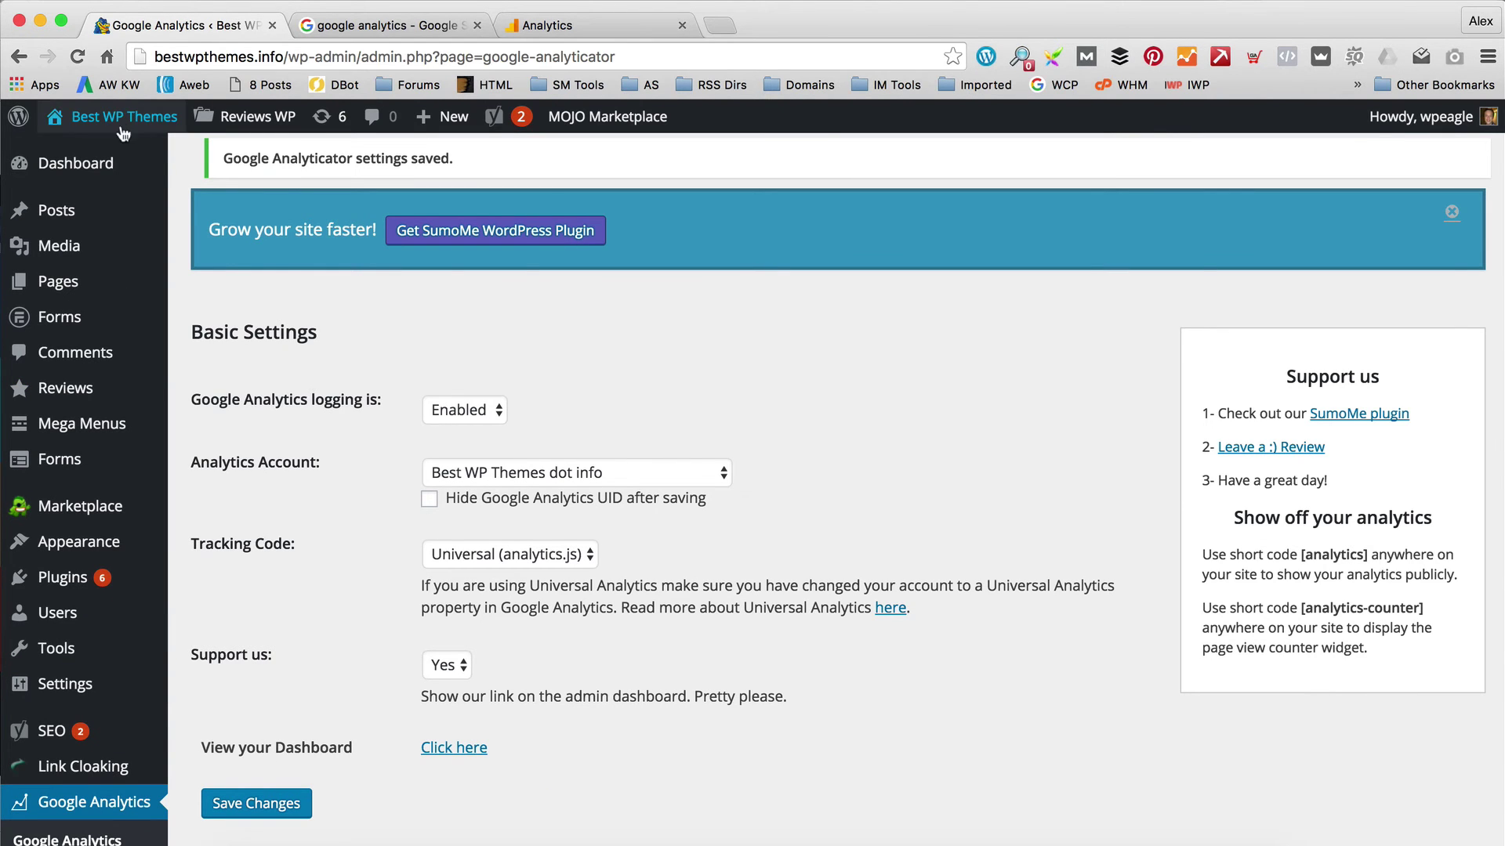
Check the Dashboard's Google Analytics Summary at 0 visits, then return to the Analytics tab.
left_click(105, 188)
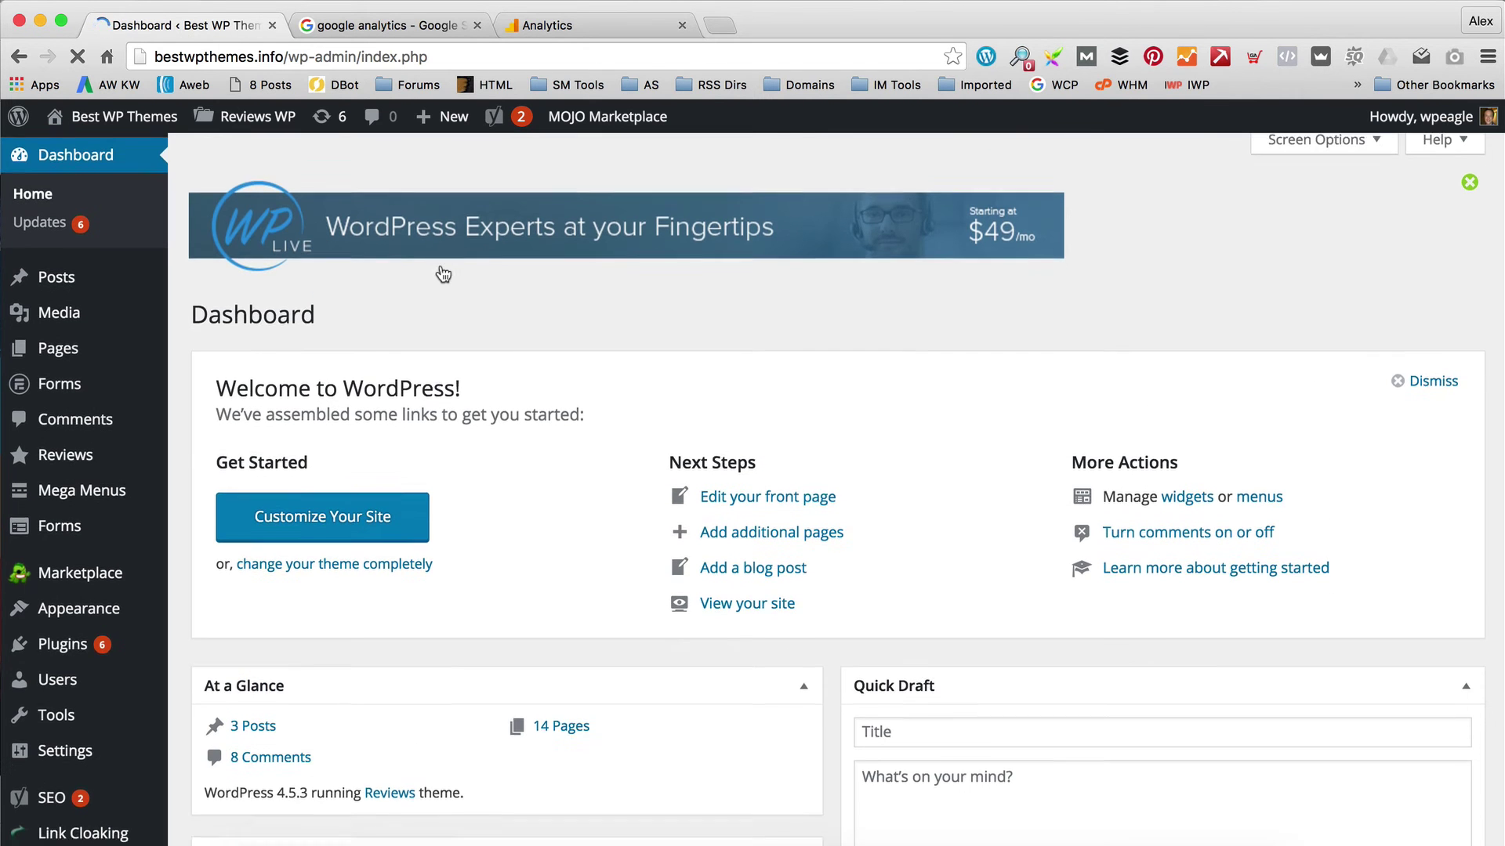
scroll(441, 263, "down", 5)
scroll(441, 267, "down", 10)
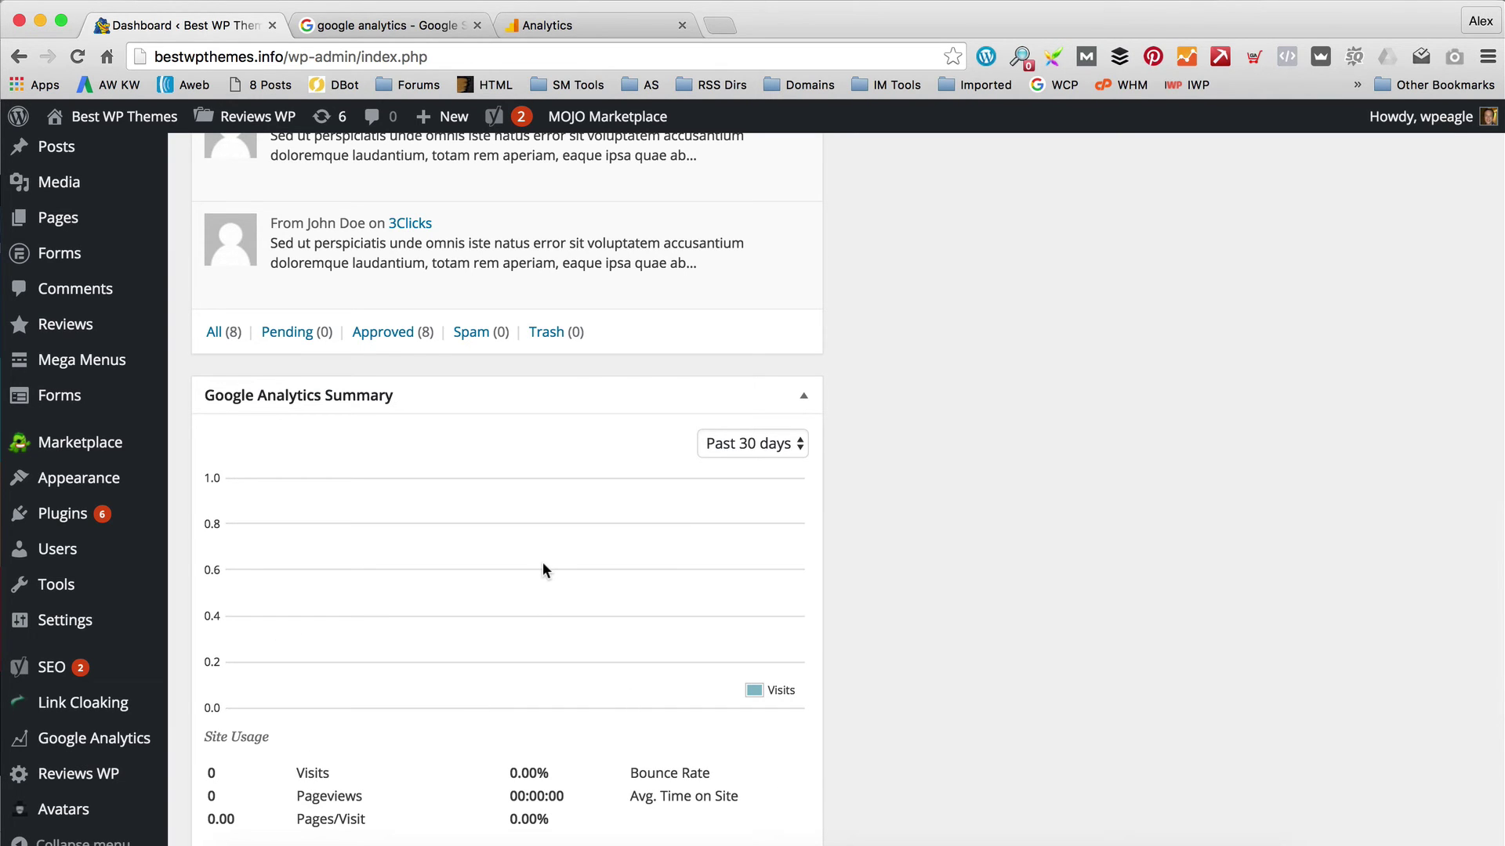
left_click(564, 26)
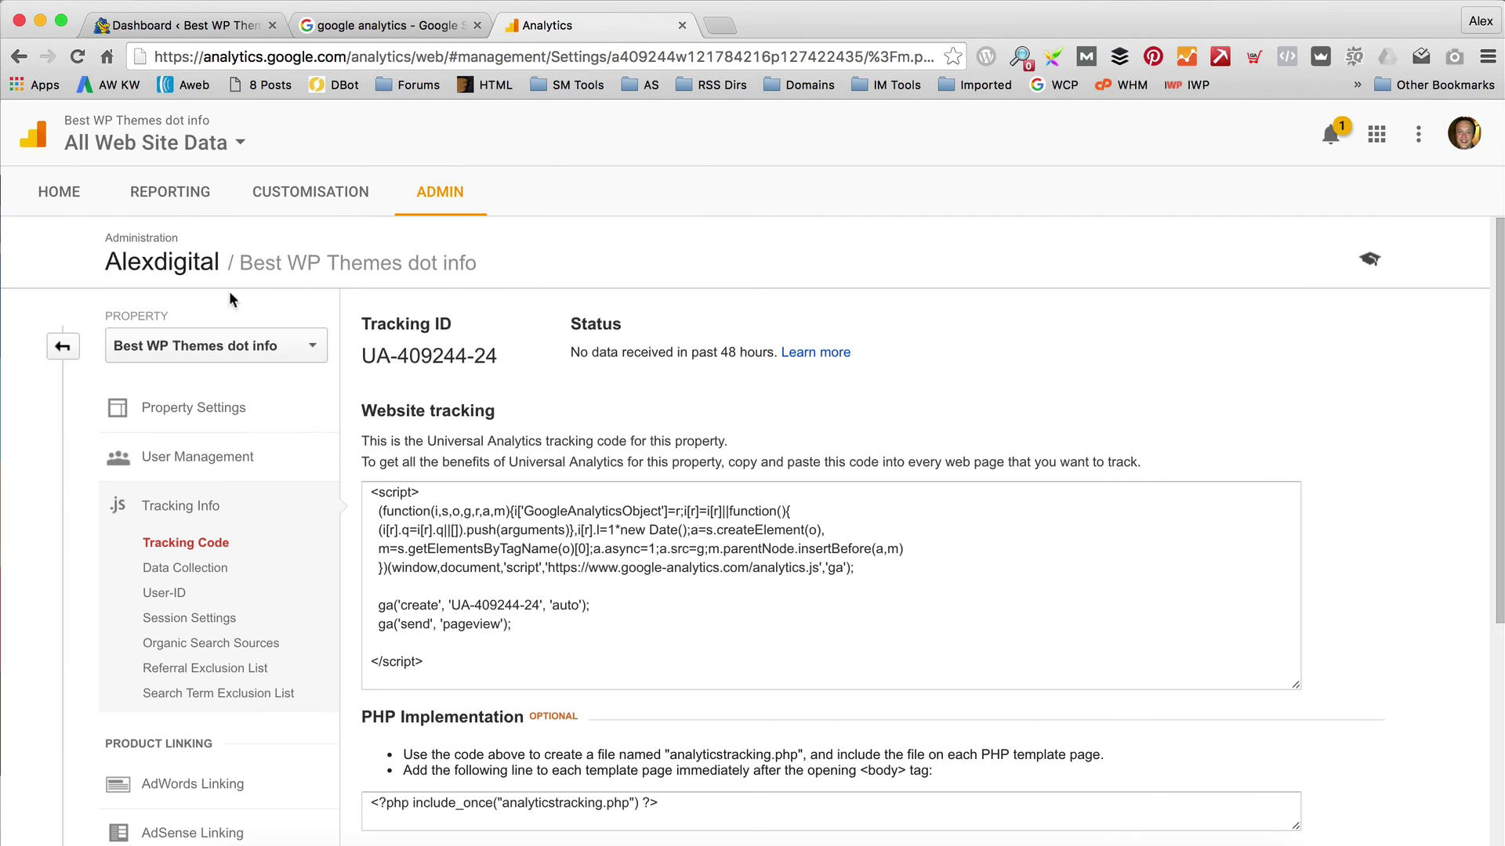
Open Reporting > Real Time > Overview showing 0 active users, then return to WordPress.
left_click(165, 192)
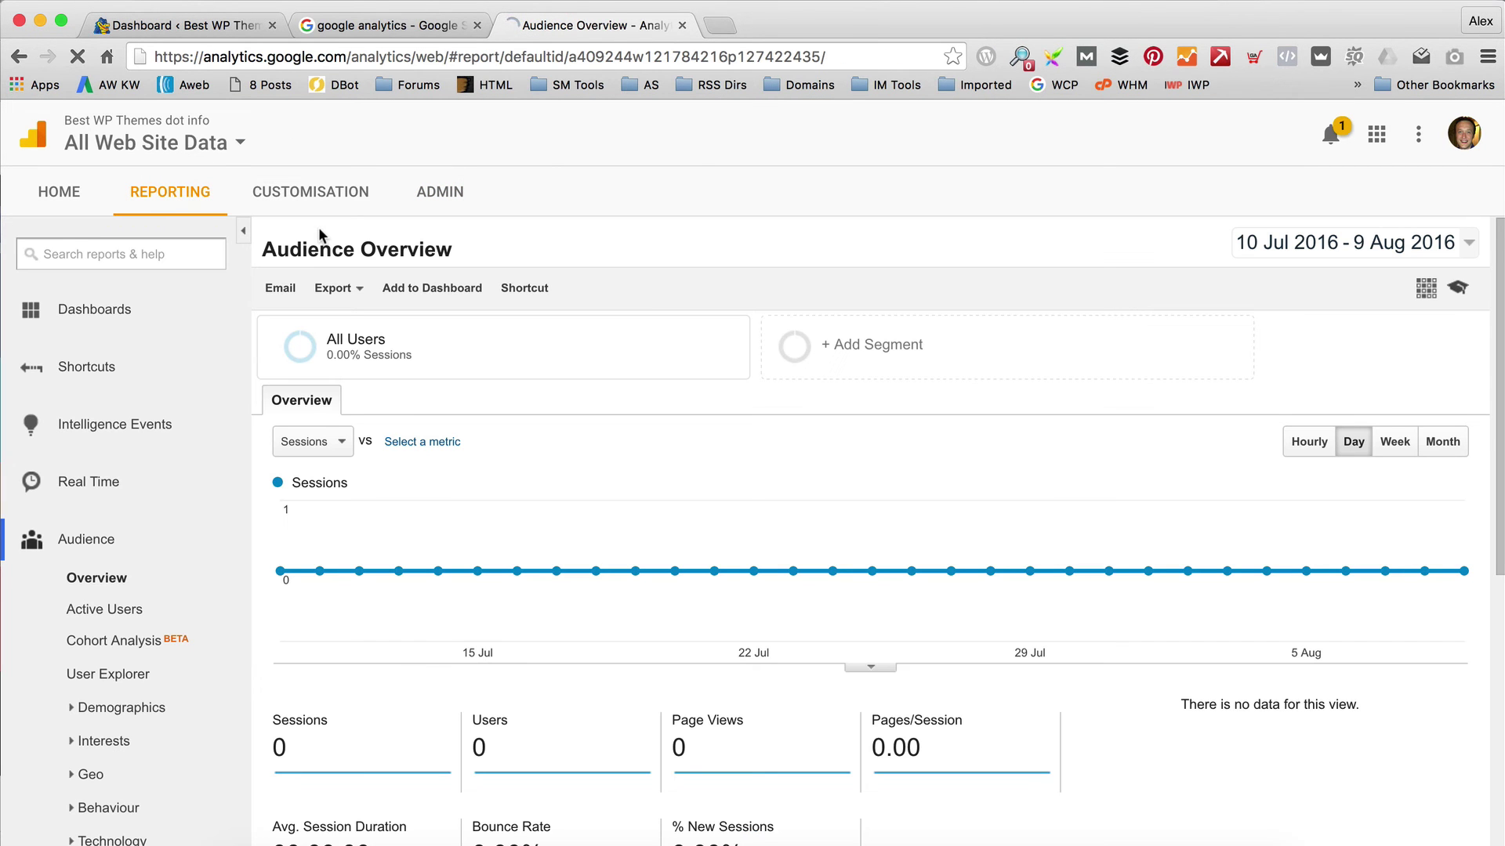
scroll(157, 549, "down", 1)
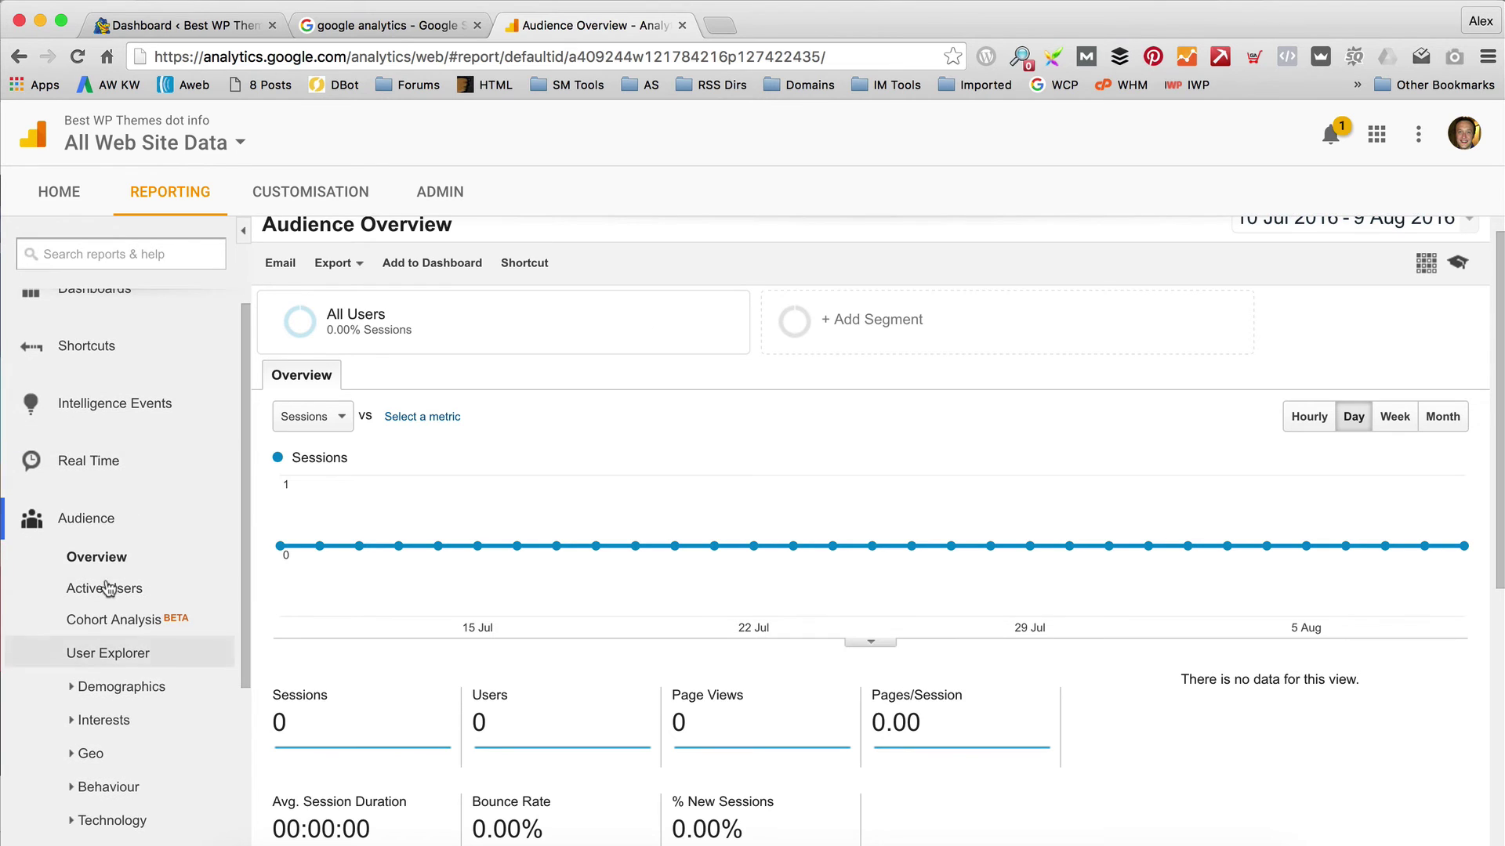
scroll(107, 588, "up", 1)
left_click(102, 481)
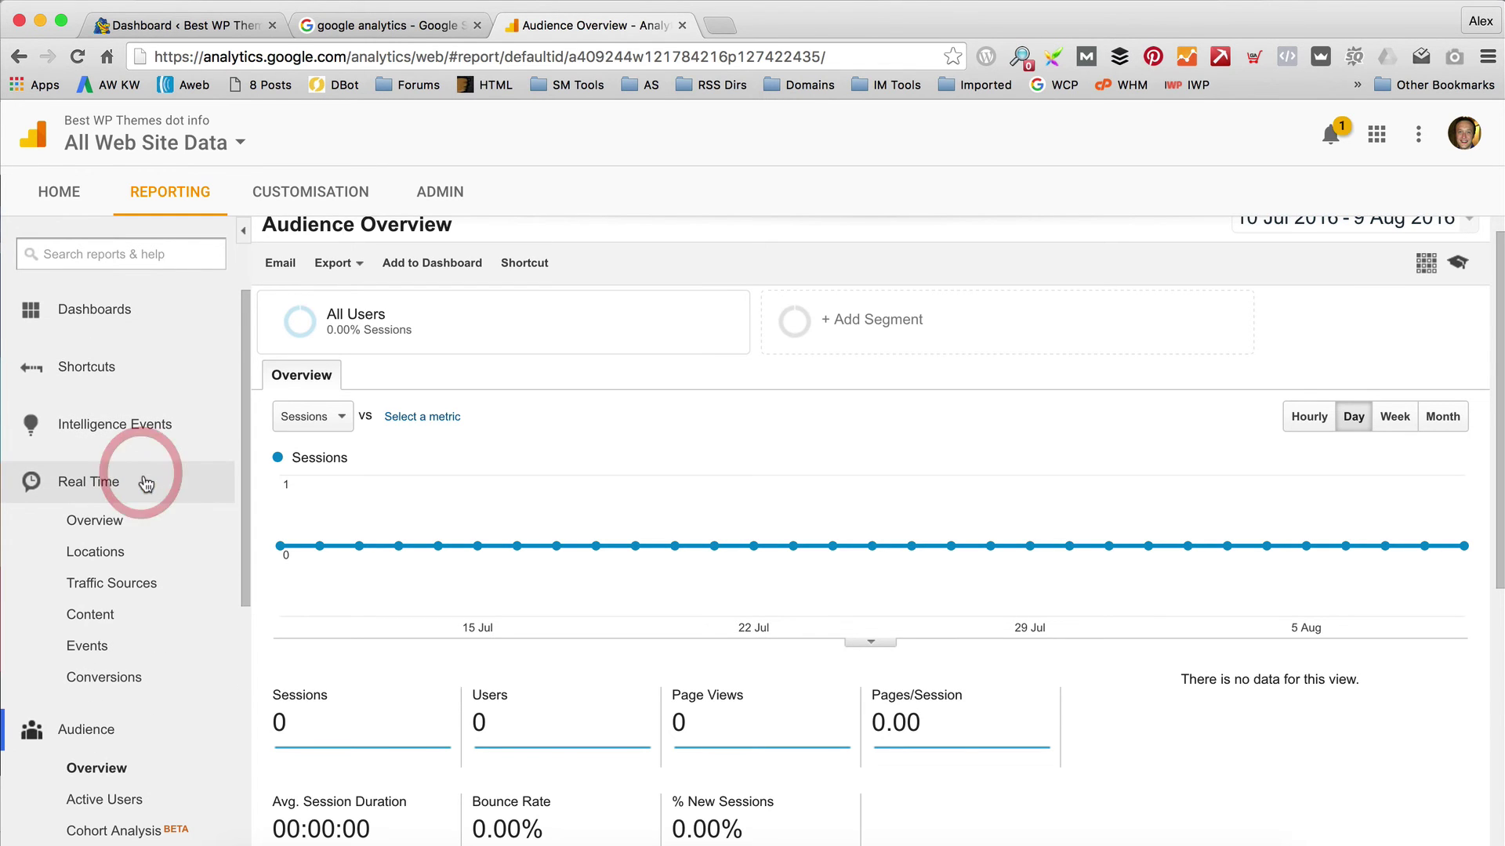
left_click(100, 522)
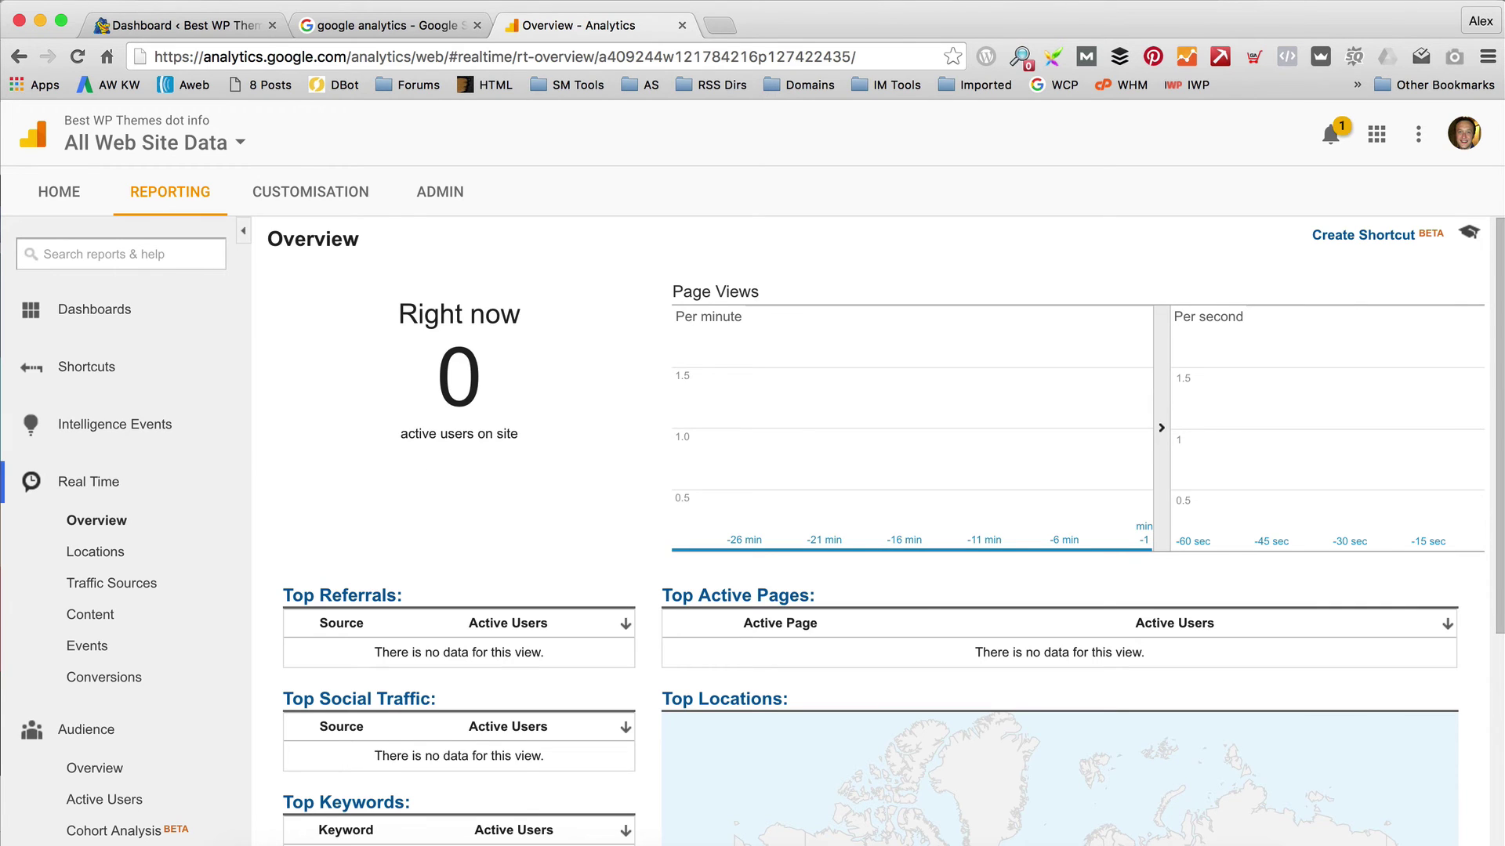
left_click(106, 29)
Log out of WordPress, visit the Best WP Themes homepage, then go to the real-time report.
mouse_move(1445, 117)
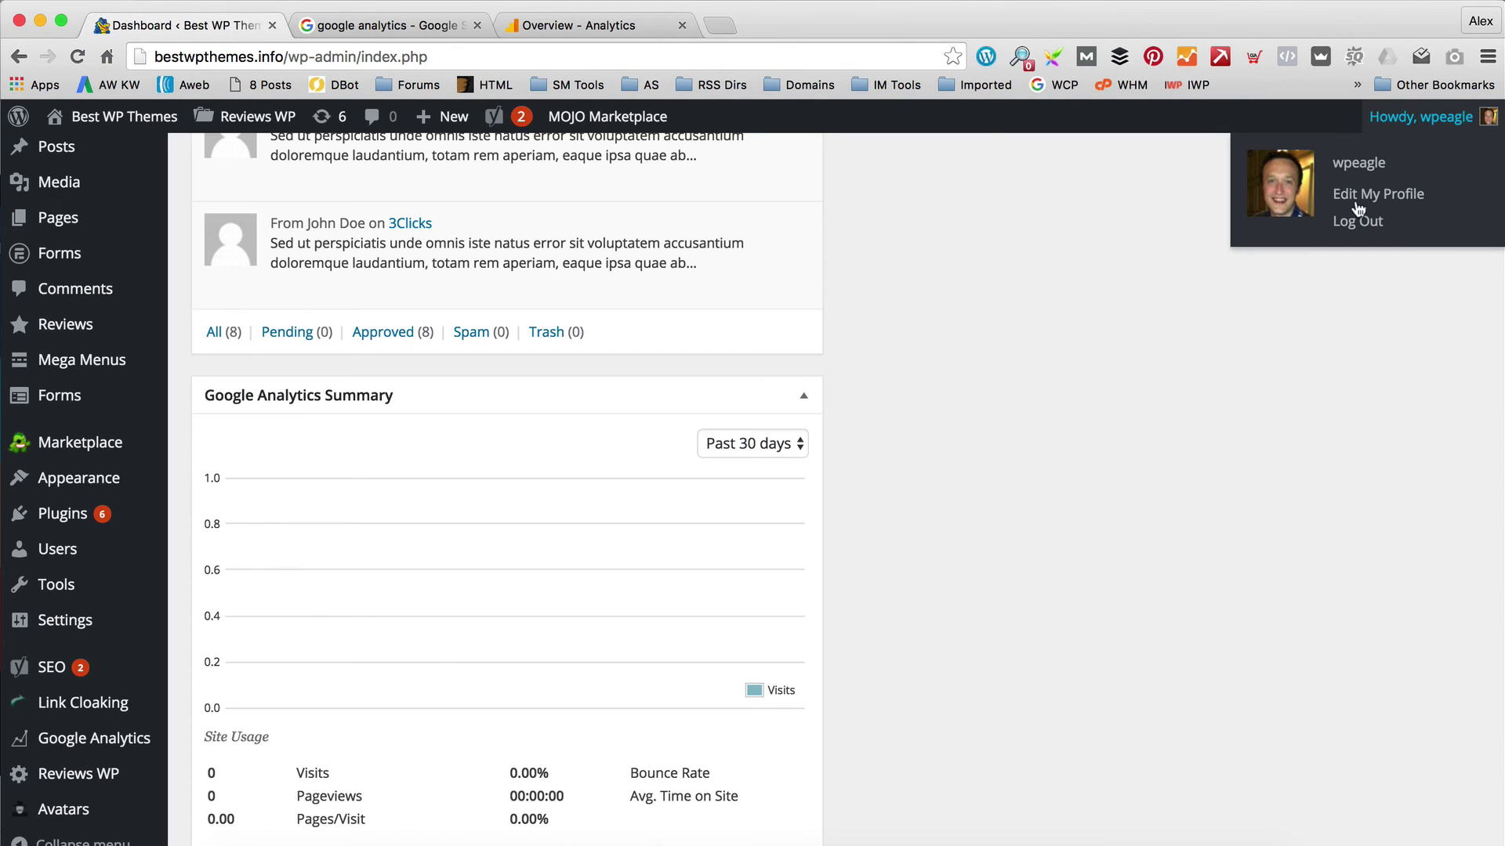
left_click(1357, 221)
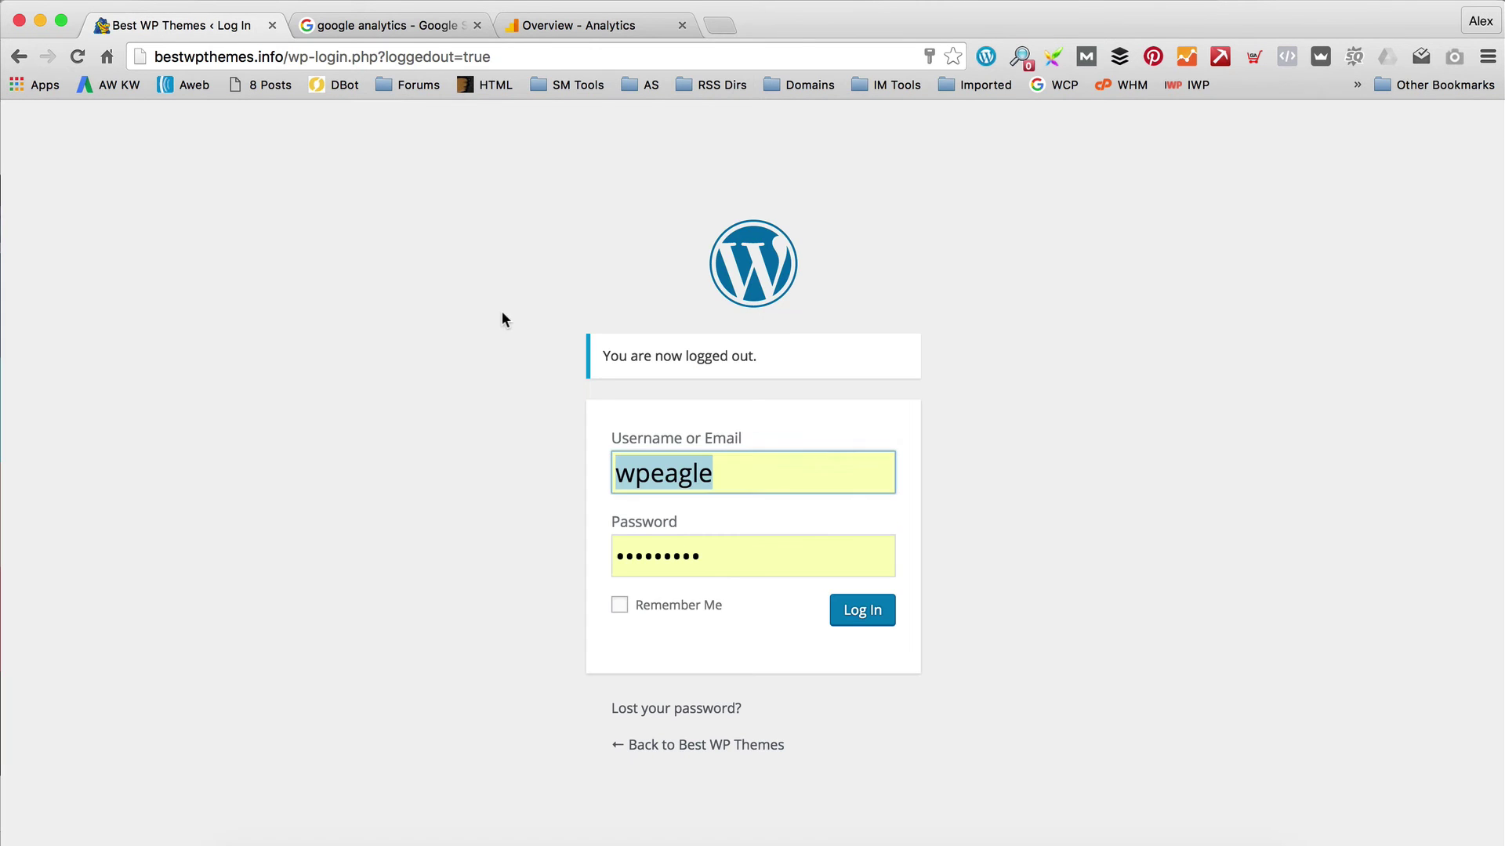
left_click(674, 745)
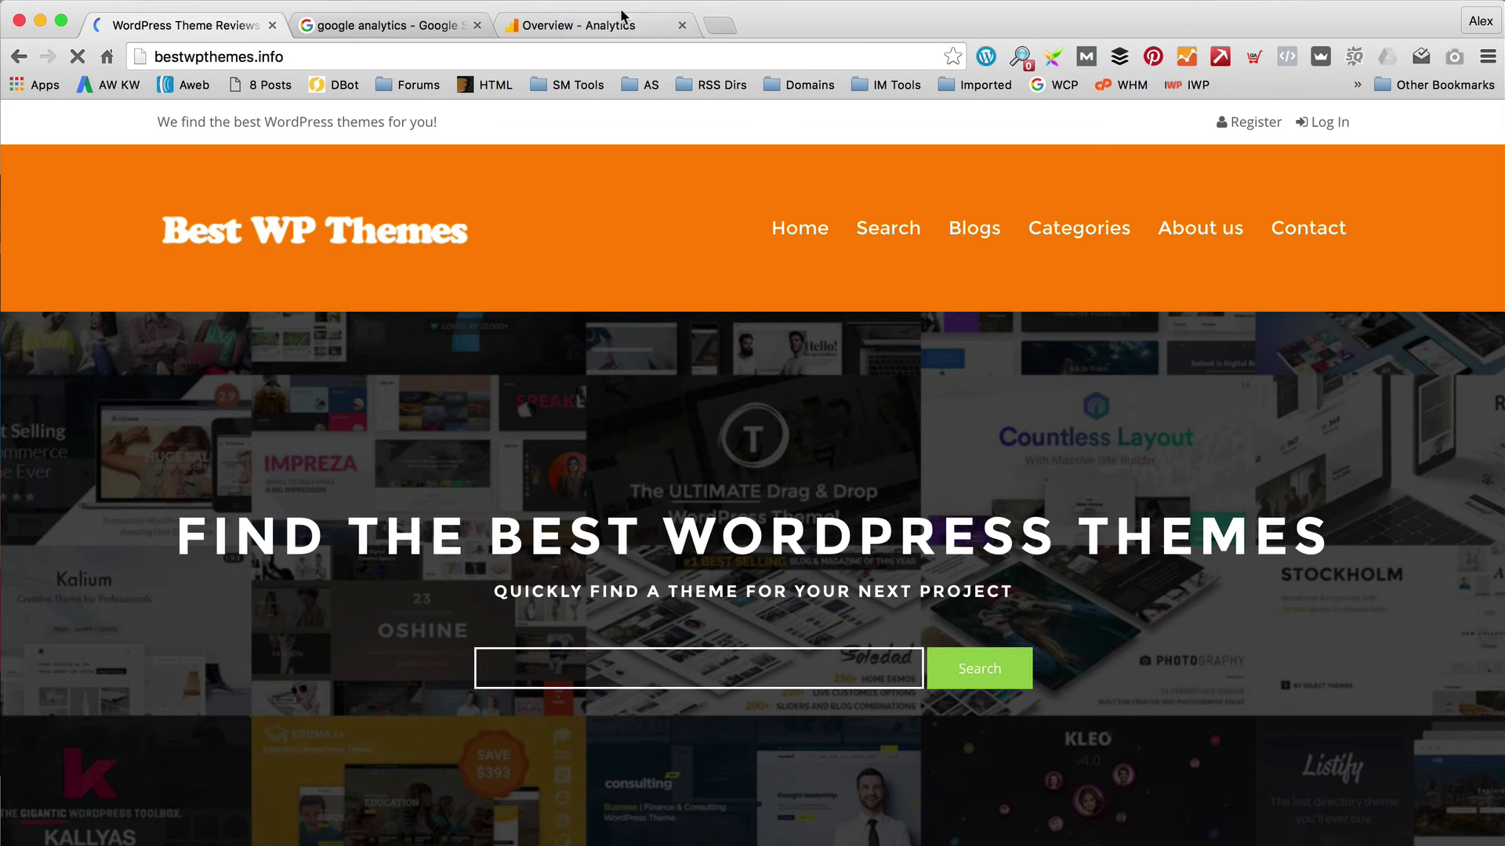
left_click(610, 26)
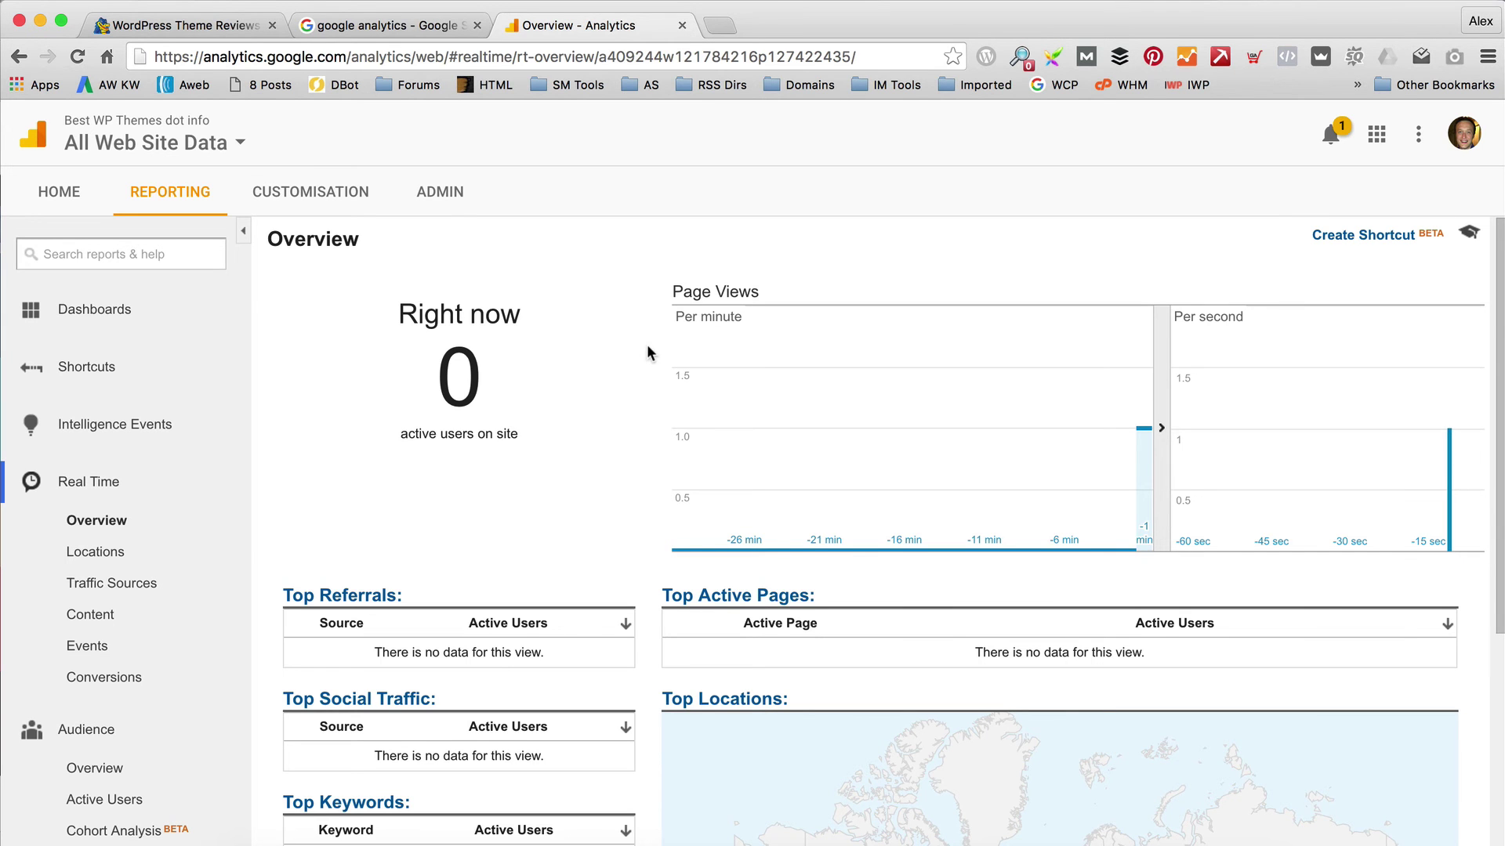
On the site's homepage, open the Recommended themes category page to generate a visit.
scroll(644, 345, "down", 5)
scroll(644, 345, "up", 3)
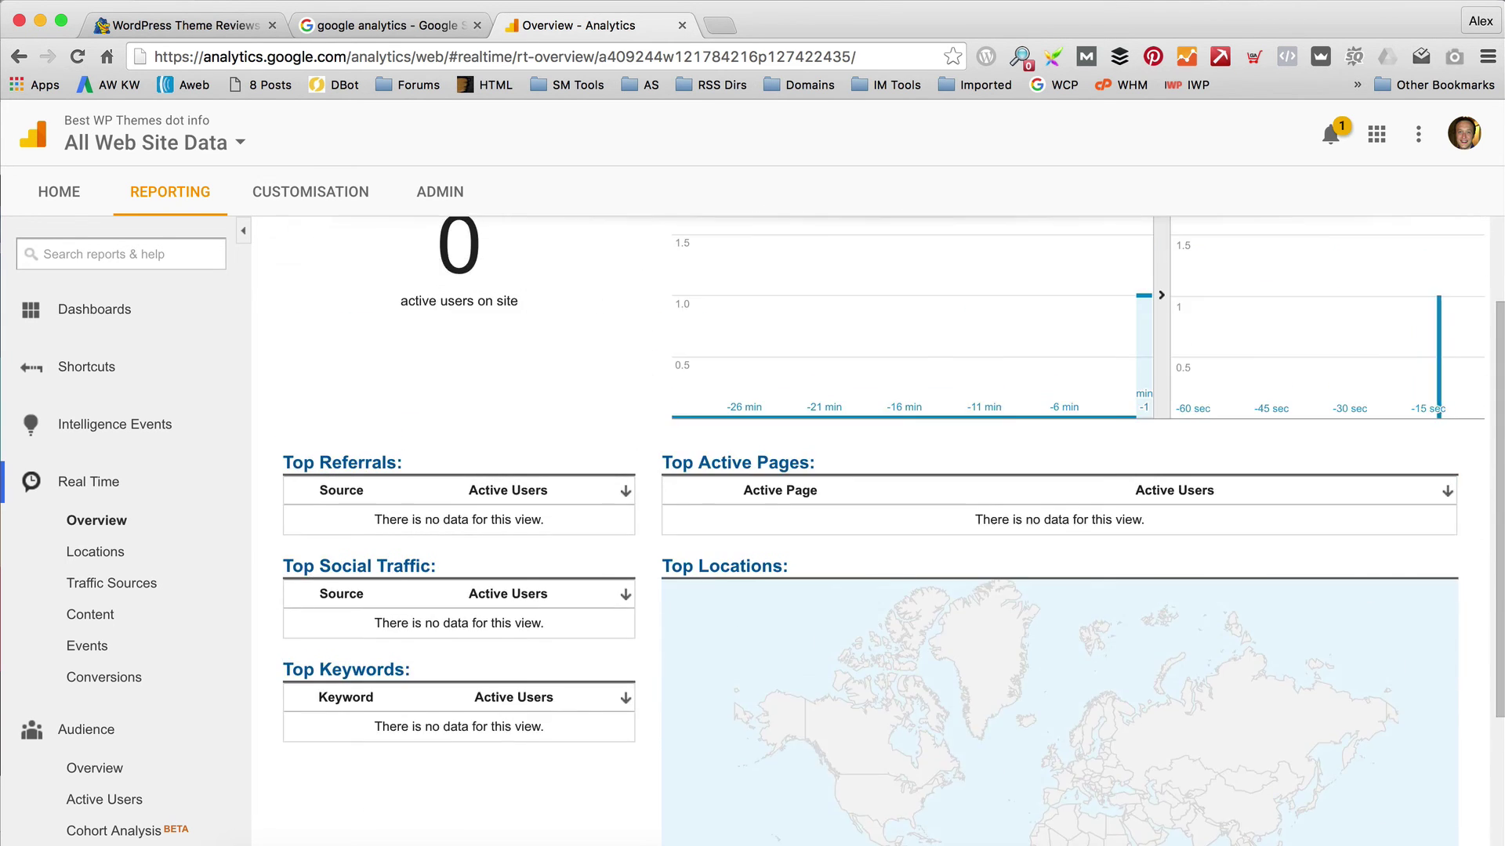
left_click(189, 26)
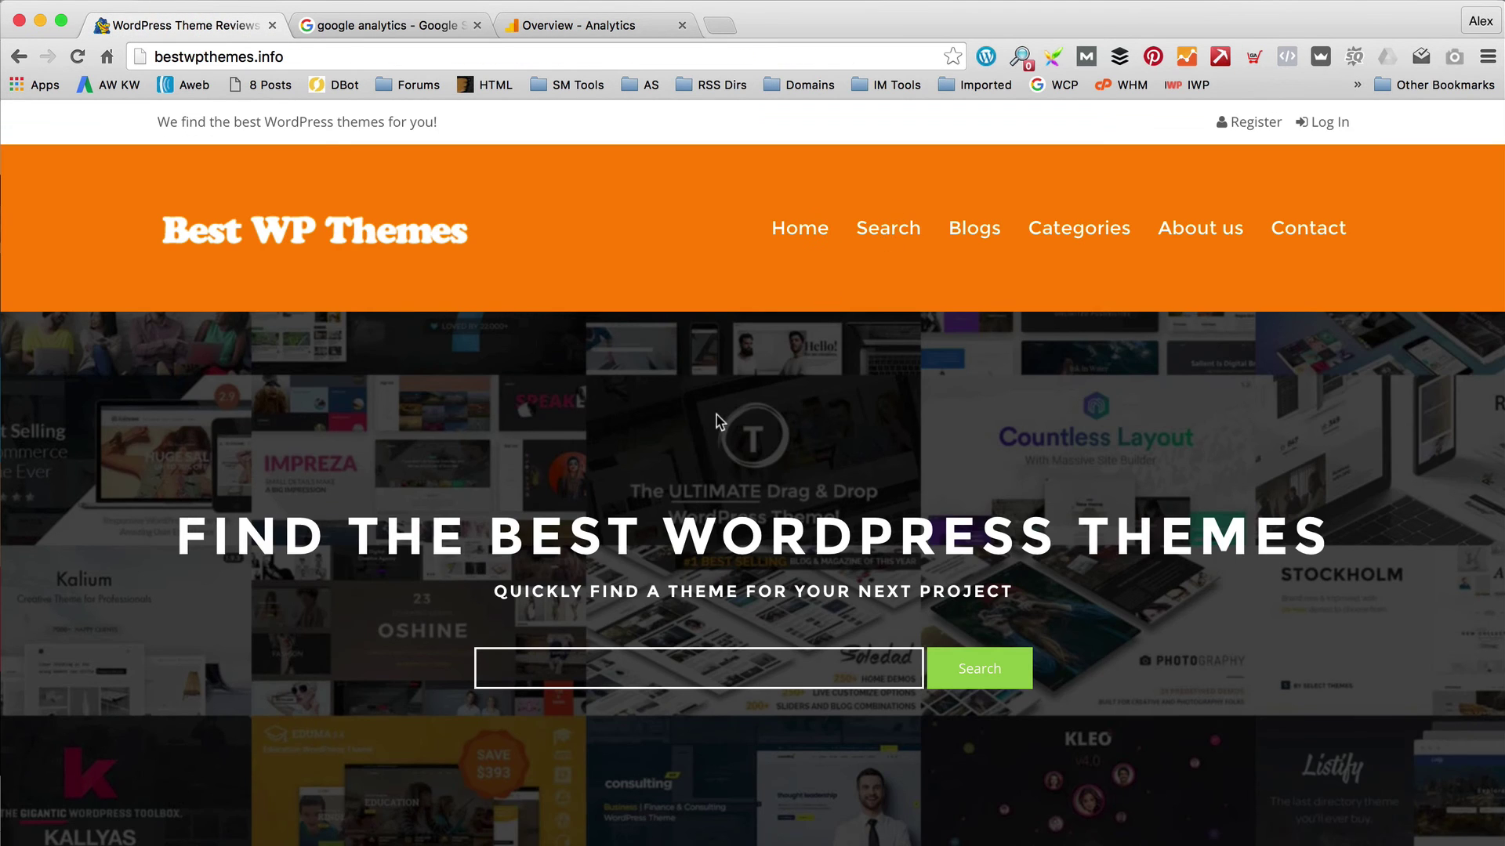
scroll(501, 447, "down", 6)
scroll(517, 615, "down", 4)
left_click(623, 568)
Confirm the Analytics Real Time overview shows 1 active desktop user from Saint Albans.
left_click(428, 30)
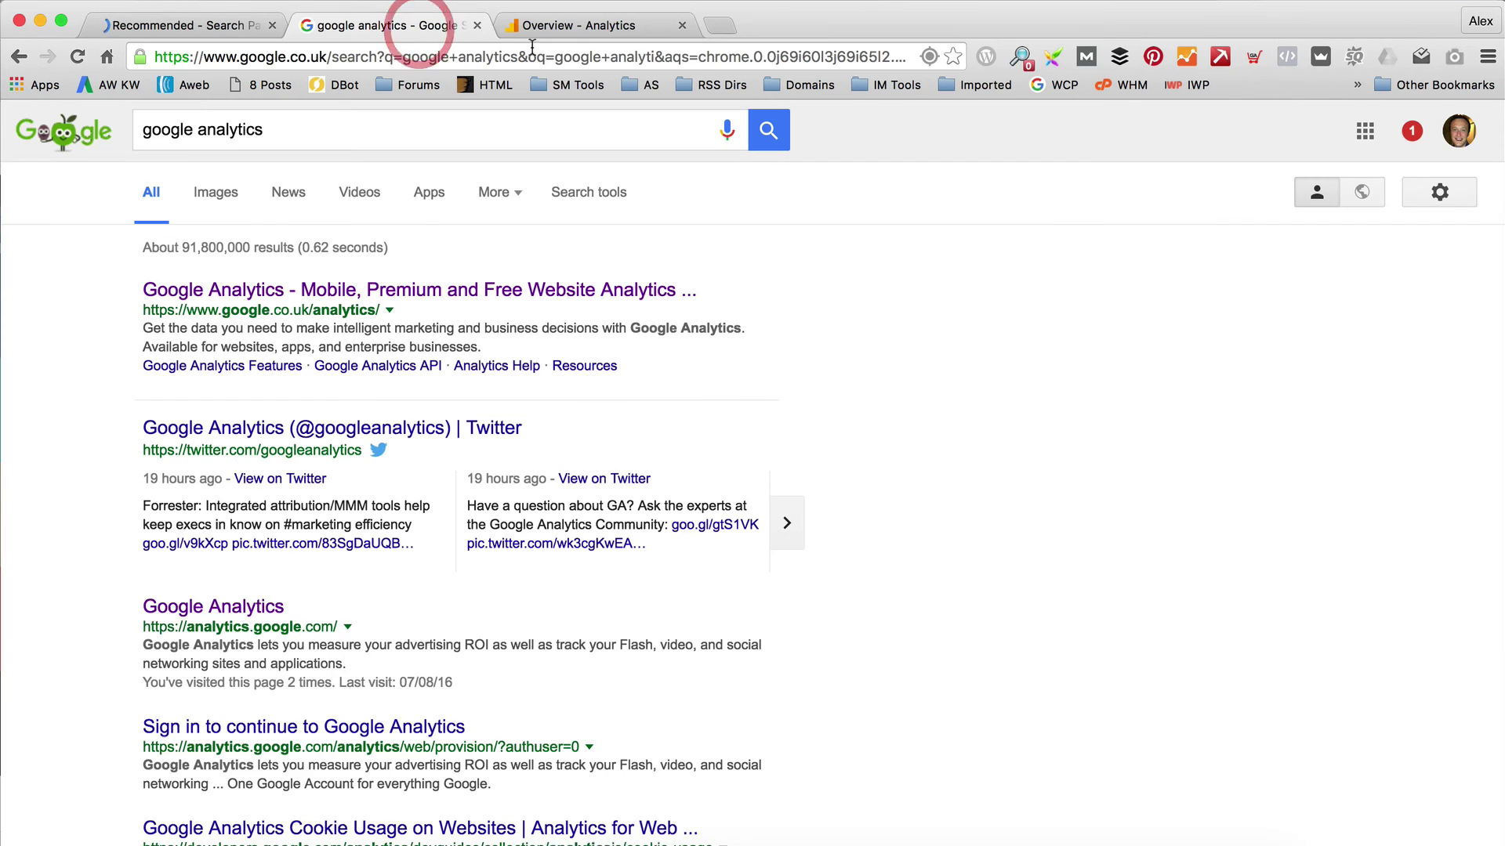
left_click(571, 25)
scroll(544, 332, "up", 3)
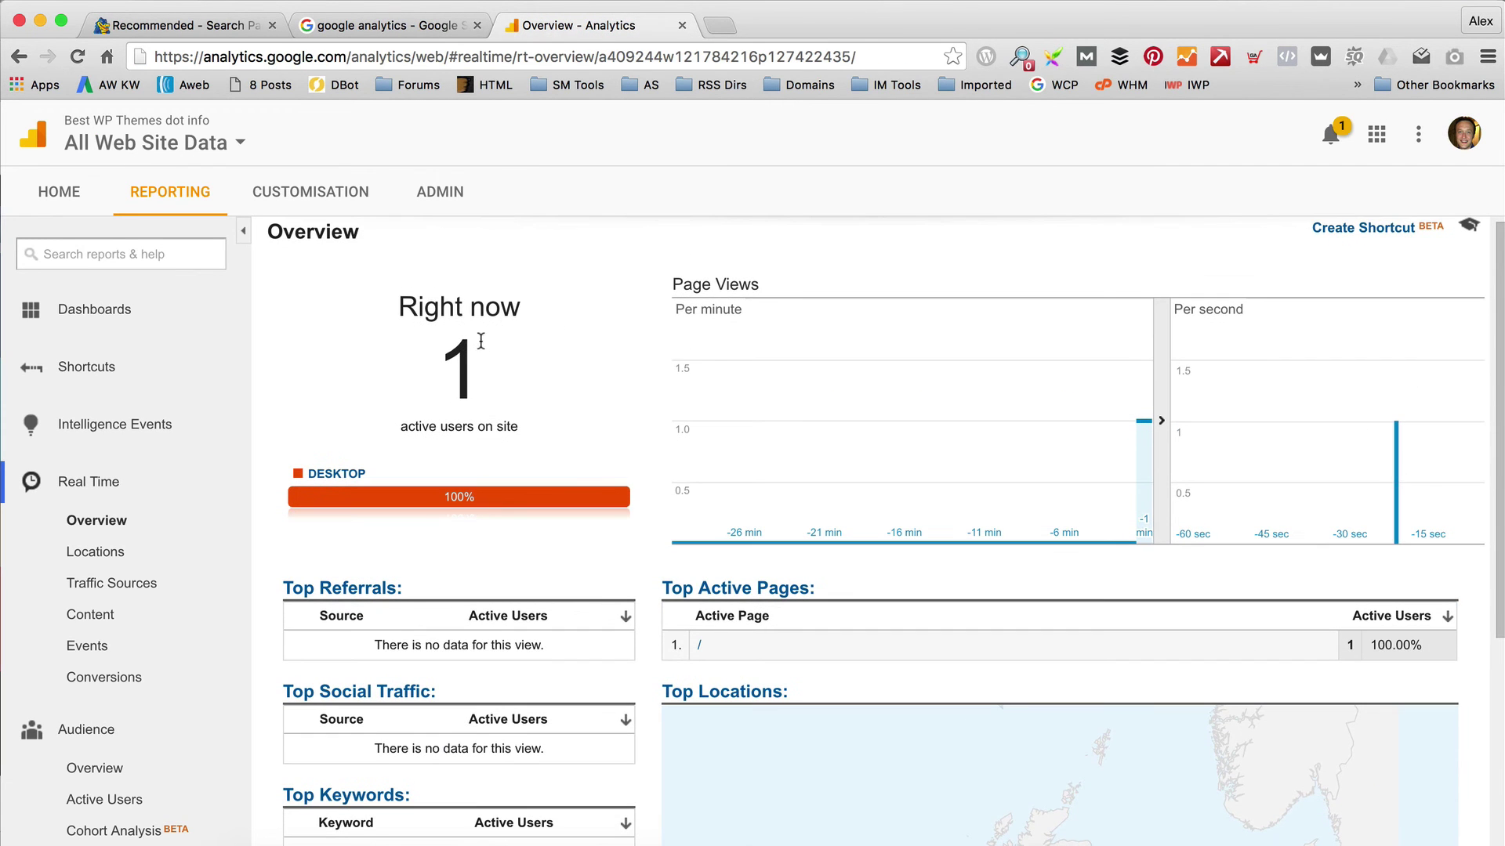
scroll(486, 349, "down", 5)
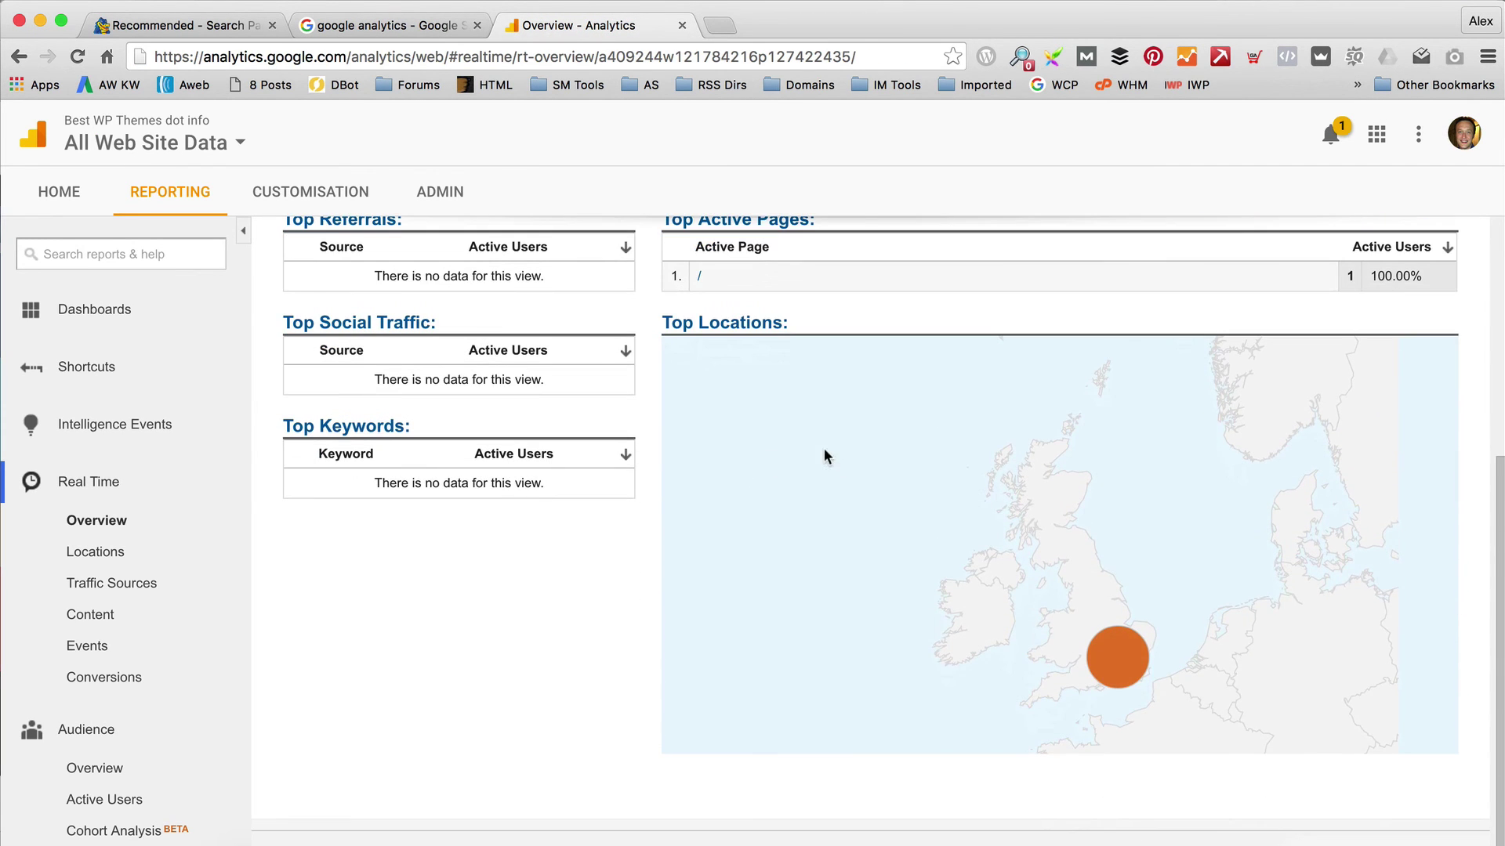
mouse_move(1130, 666)
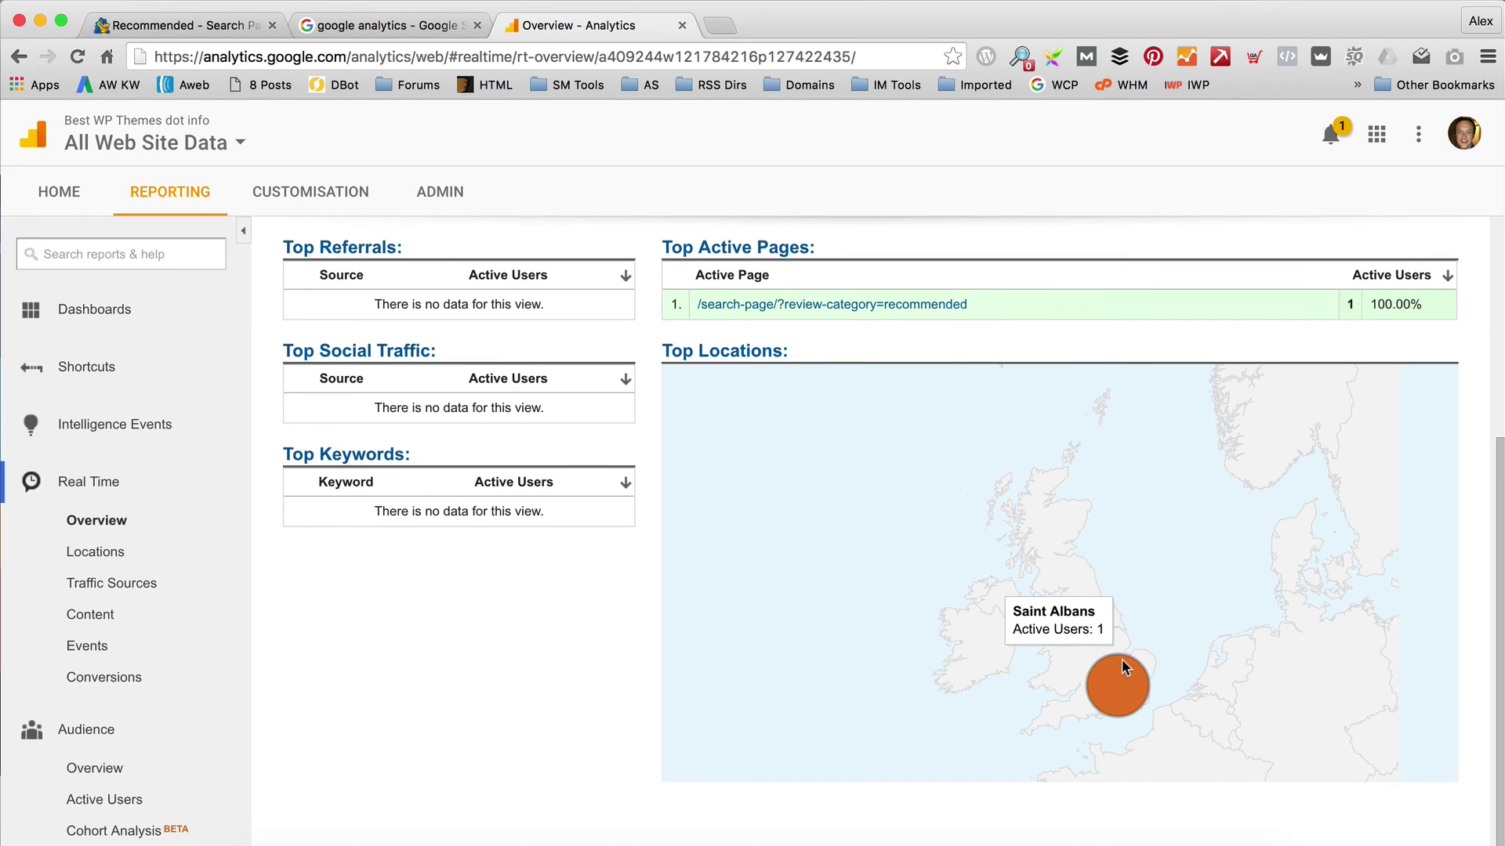
scroll(806, 536, "up", 5)
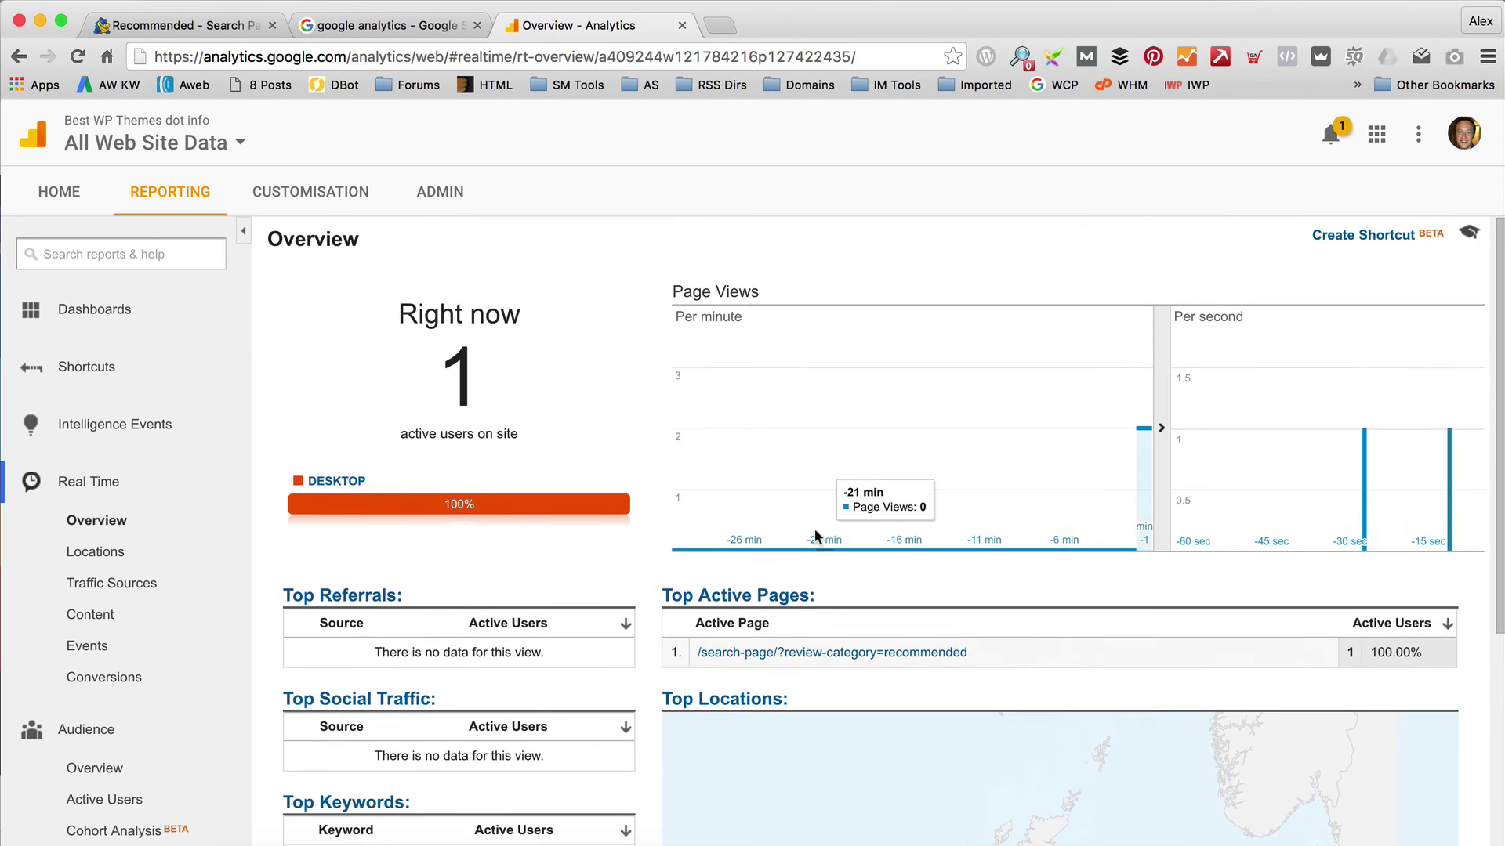